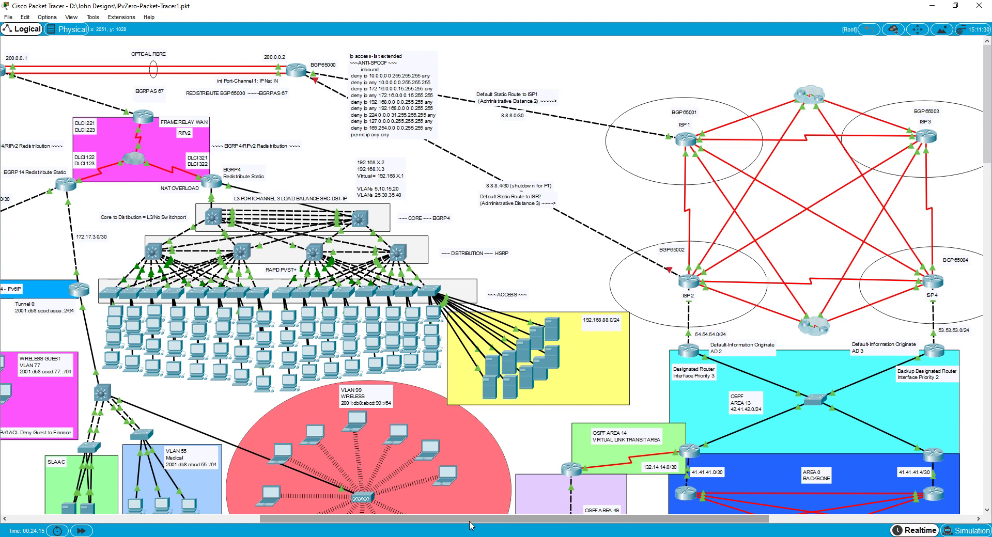
Pan the workspace left to show the voice network, IPv6 tunnel and SLAAC VLAN areas.
{"action": "mouse_move", "coordinate": [469, 523]}
{"action": "left_mouse_down"}
{"action": "mouse_move", "coordinate": [320, 523]}
{"action": "mouse_move", "coordinate": [471, 522]}
{"action": "left_mouse_up"}
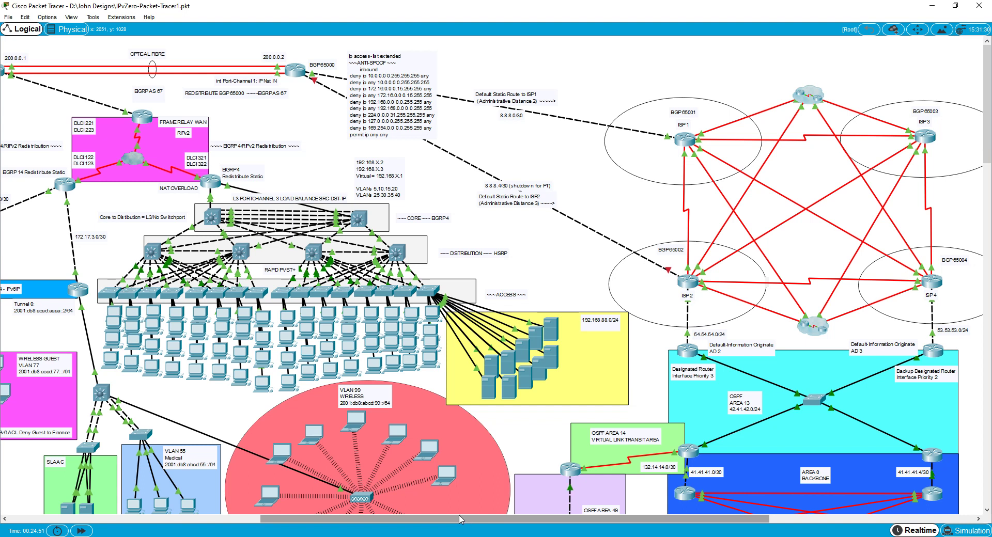
{"action": "left_click_drag", "start_coordinate": [470, 521], "coordinate": [284, 525]}
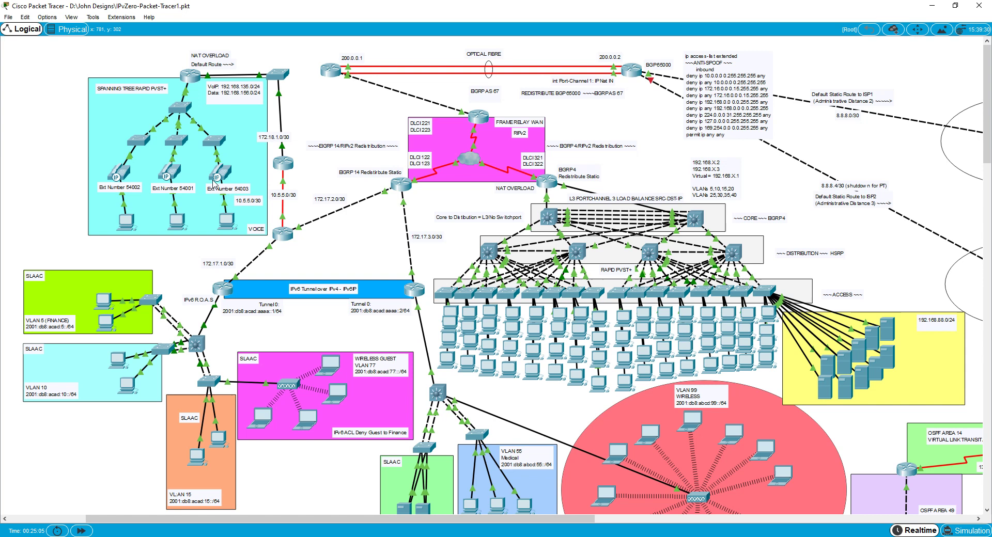
Pan across to the four-ISP BGP mesh and OSPF areas, then back to the central campus view.
{"action": "left_click_drag", "start_coordinate": [471, 517], "coordinate": [727, 510]}
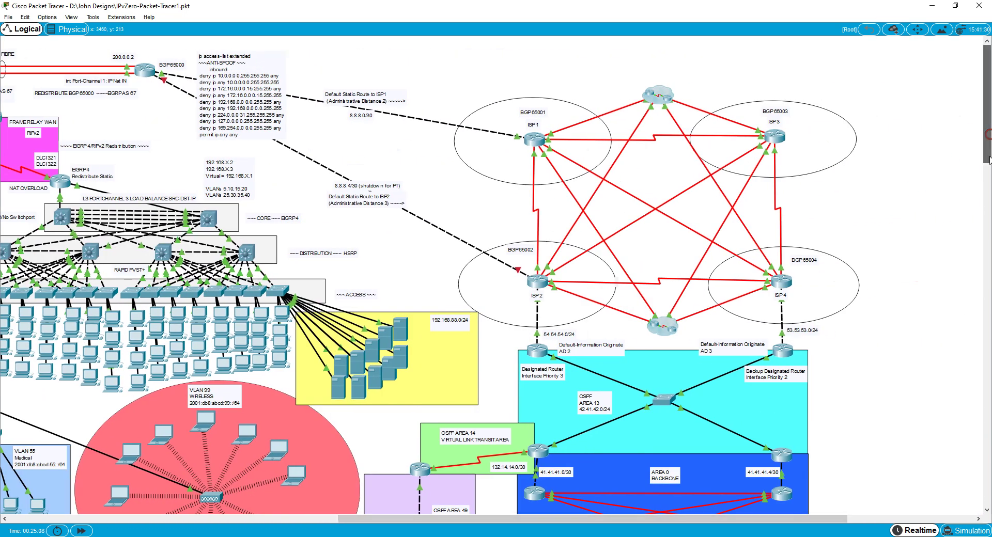
{"action": "mouse_move", "coordinate": [986, 140]}
{"action": "left_mouse_down"}
{"action": "mouse_move", "coordinate": [989, 196]}
{"action": "mouse_move", "coordinate": [988, 155]}
{"action": "left_mouse_up"}
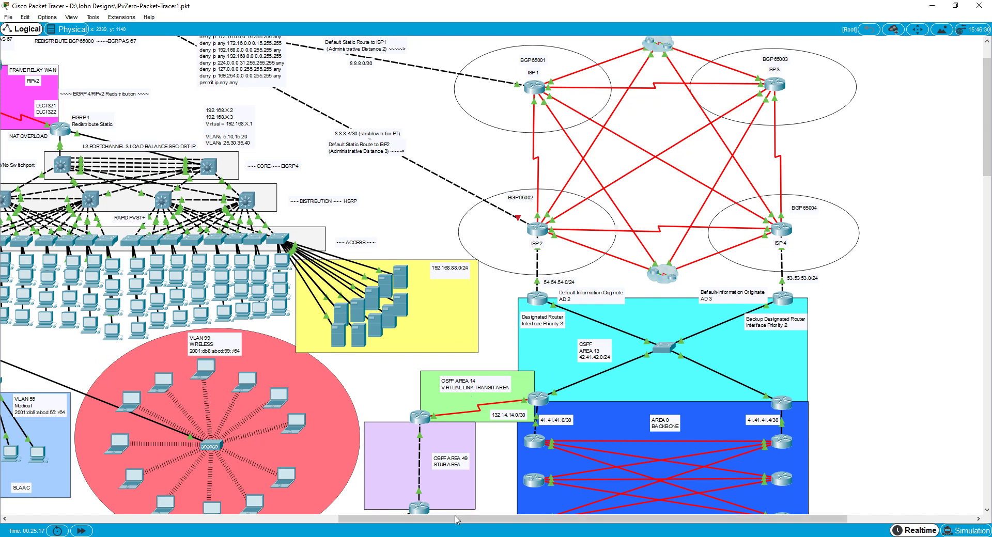
{"action": "left_click_drag", "start_coordinate": [455, 518], "coordinate": [376, 519]}
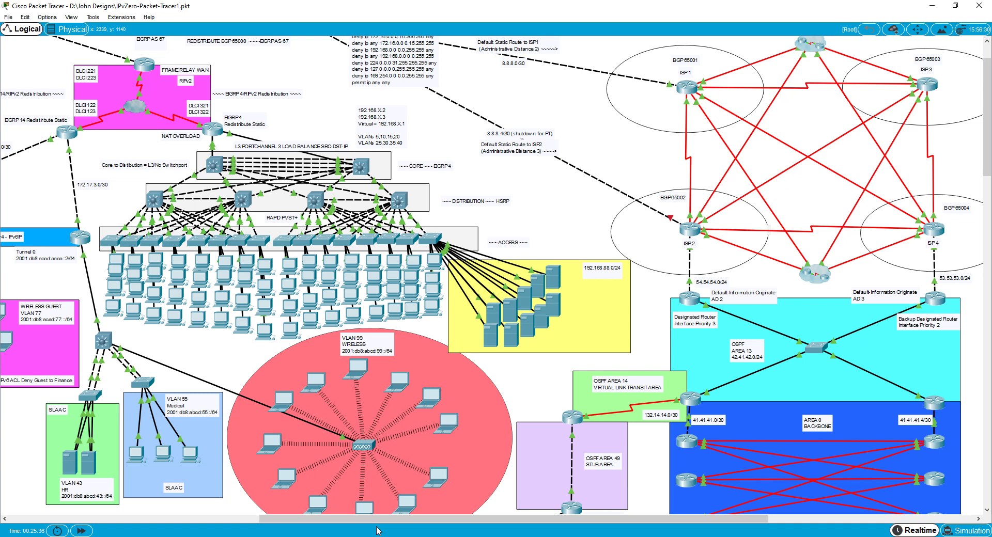
{"action": "left_click", "coordinate": [375, 291]}
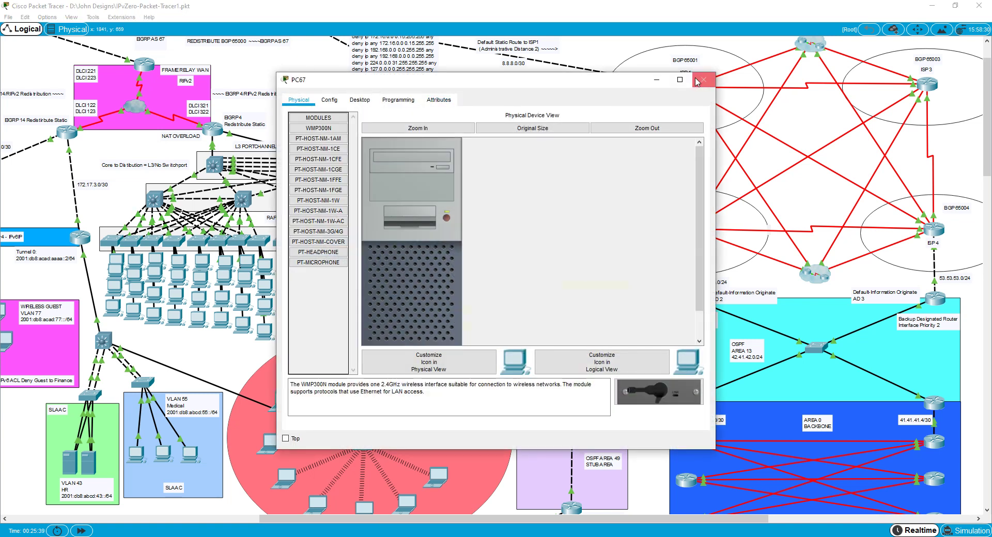
{"action": "left_click", "coordinate": [706, 80]}
{"action": "scroll", "coordinate": [284, 45], "scroll_direction": "up", "scroll_amount": 2}
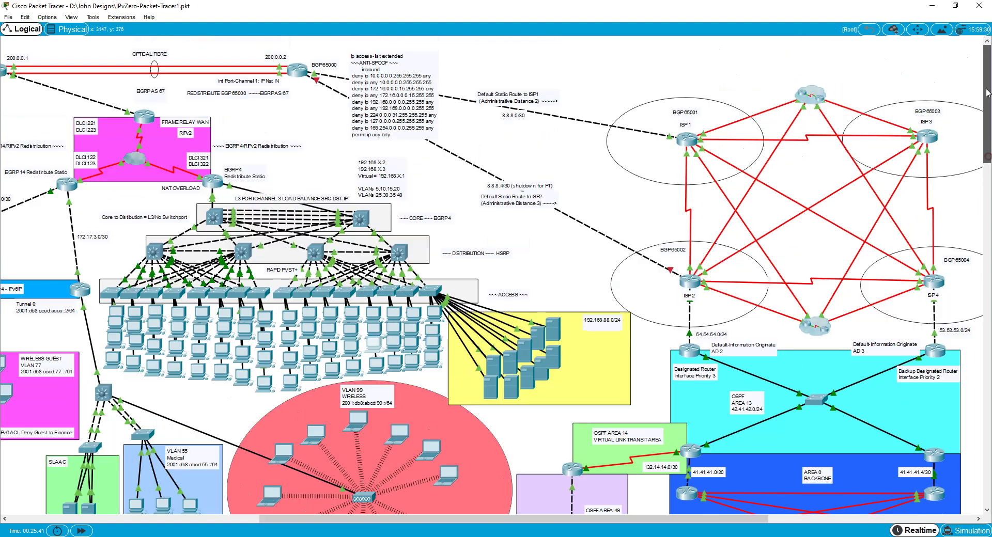
{"action": "left_click", "coordinate": [297, 70]}
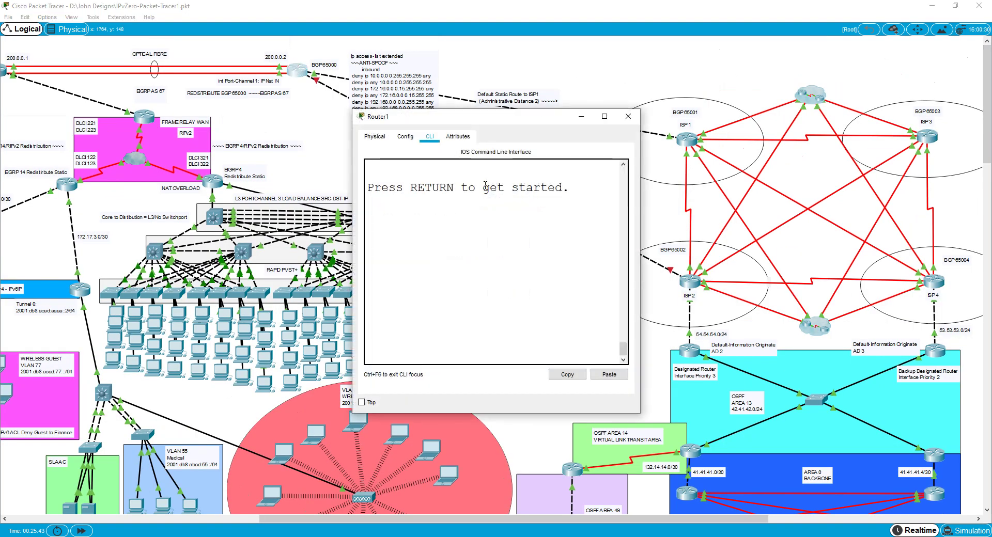
{"action": "key", "text": "Return"}
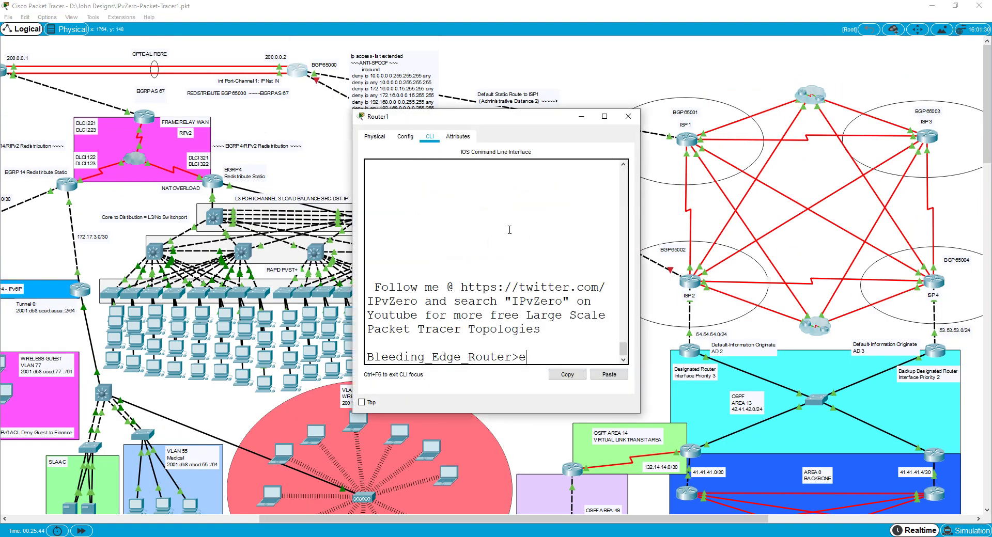
{"action": "type", "text": "en"}
{"action": "key", "text": "Return"}
{"action": "type", "text": "sh run"}
{"action": "key", "text": "Return"}
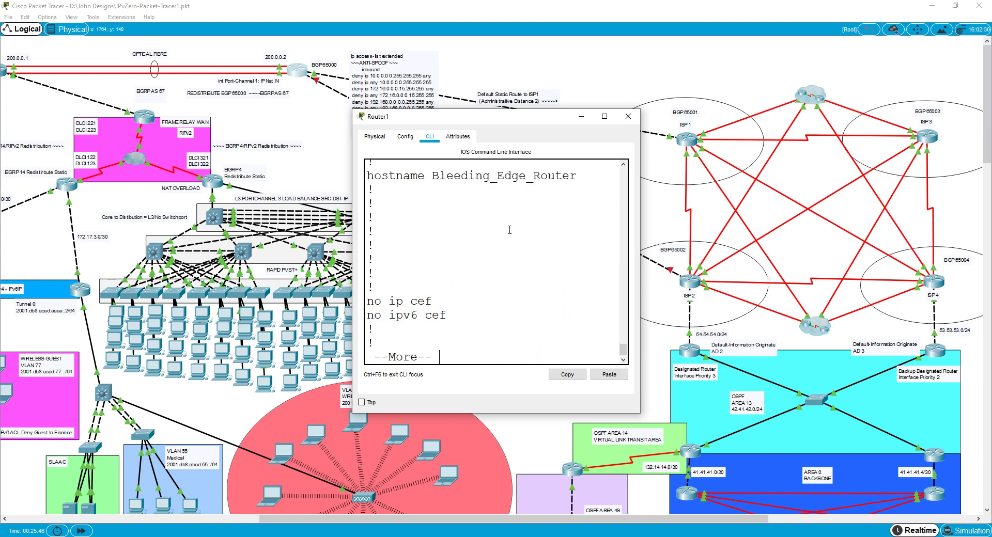
{"action": "left_click", "coordinate": [604, 117]}
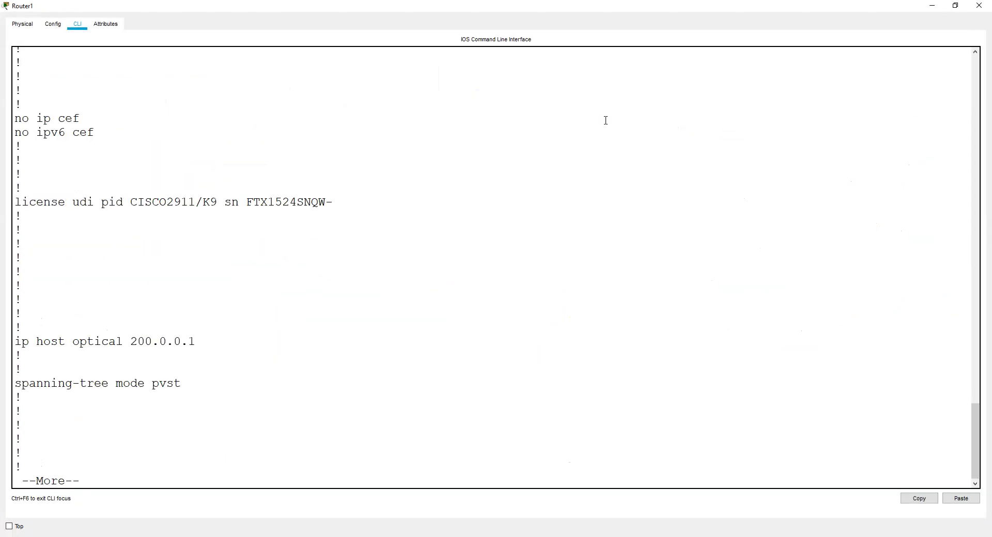
{"action": "key", "text": "space"}
{"action": "key", "text": "space"}
{"action": "key", "text": "space"}
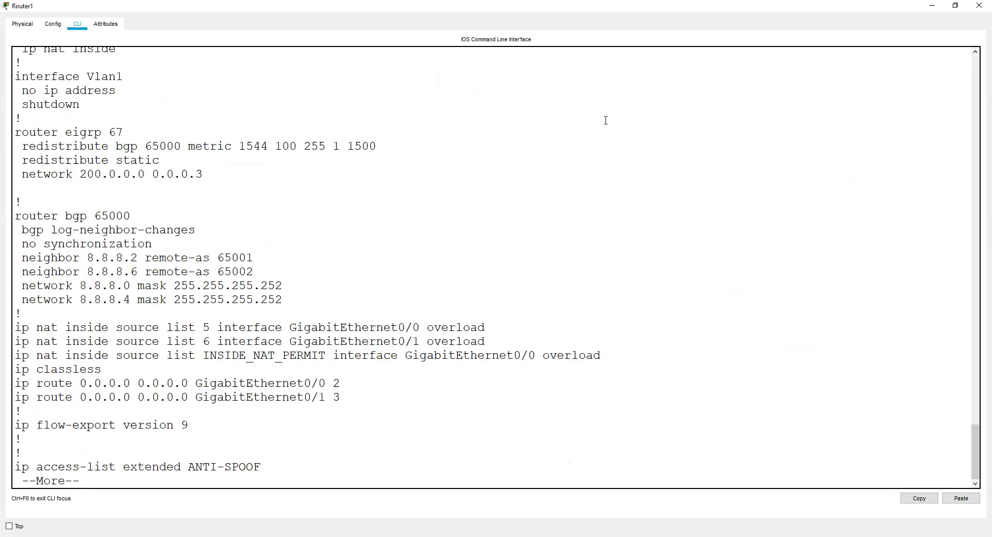
{"action": "key", "text": "space"}
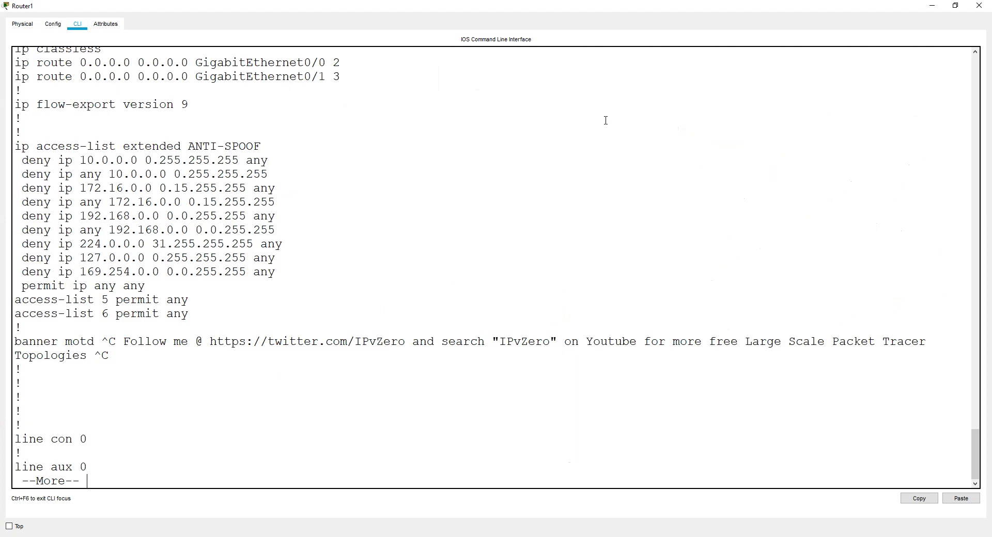
{"action": "key", "text": "space"}
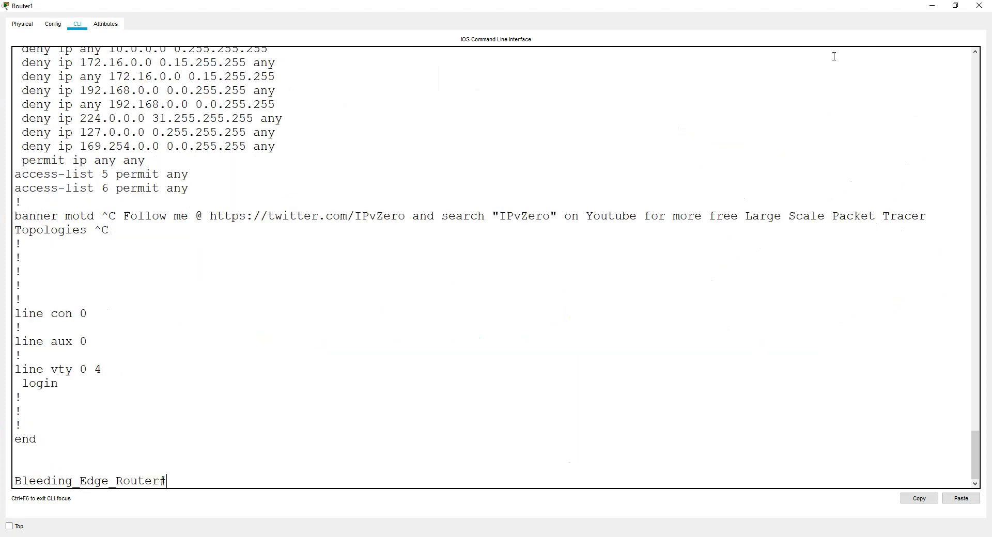
{"action": "left_click", "coordinate": [982, 7]}
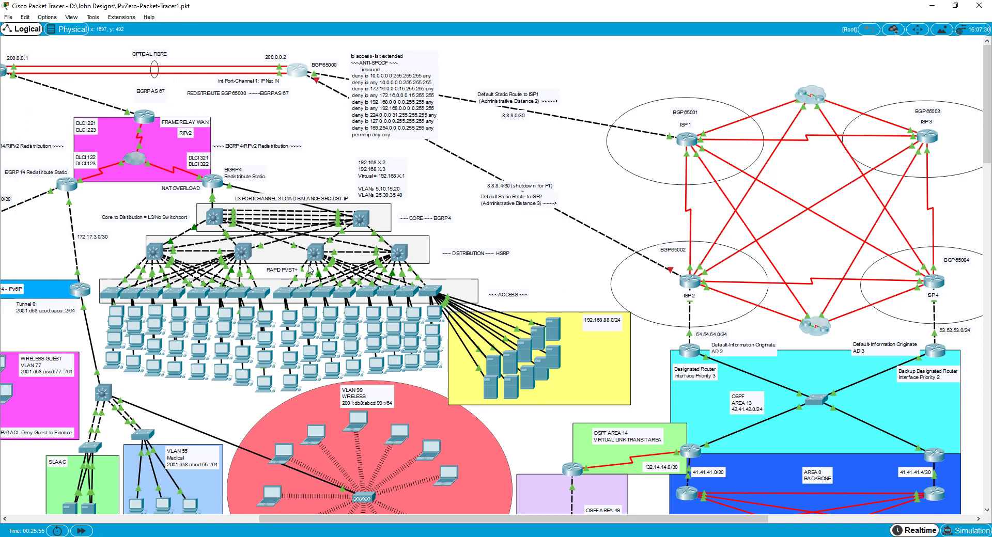
{"action": "left_click", "coordinate": [314, 252]}
{"action": "left_click", "coordinate": [412, 205]}
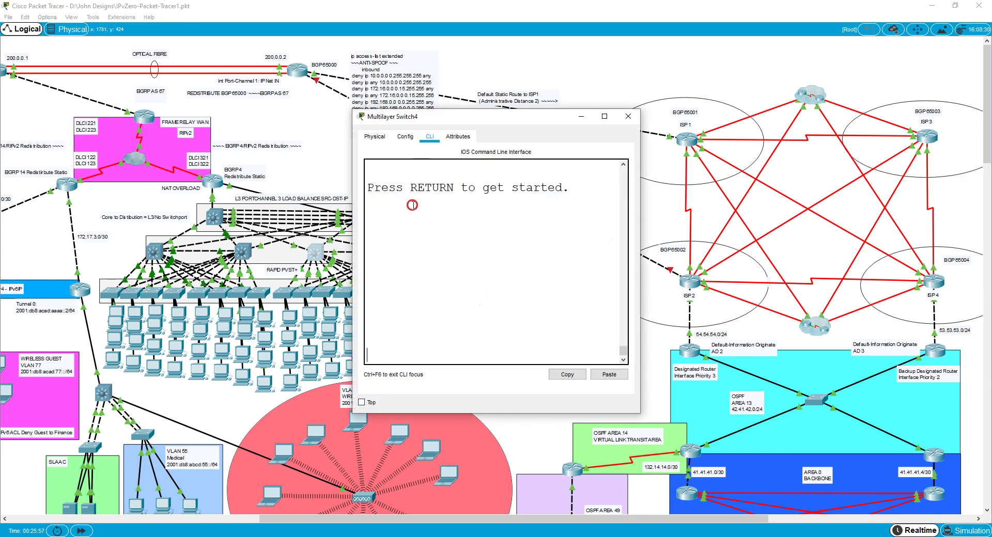
{"action": "key", "text": "Return"}
{"action": "type", "text": "en"}
{"action": "key", "text": "Return"}
{"action": "type", "text": "sh run"}
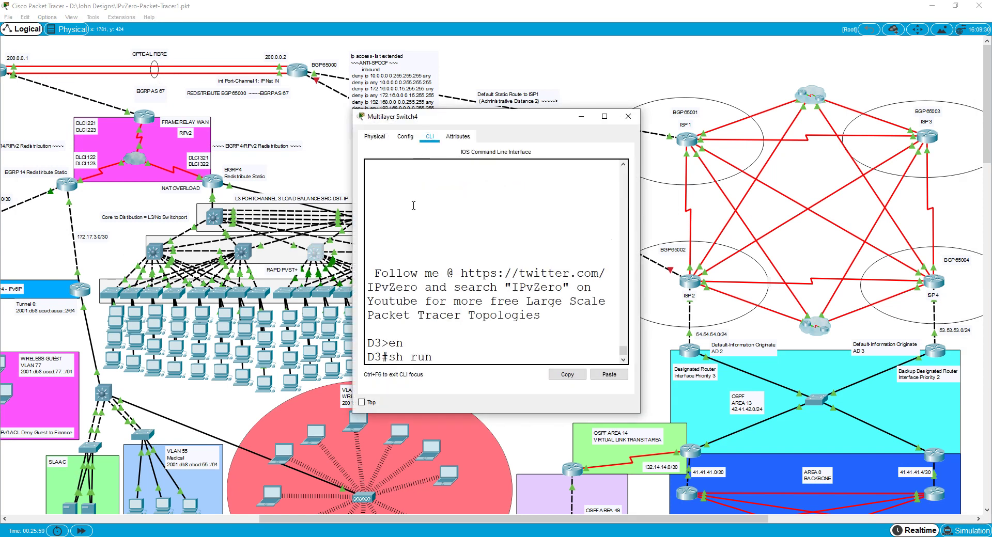
{"action": "key", "text": "Return"}
{"action": "left_click", "coordinate": [603, 115]}
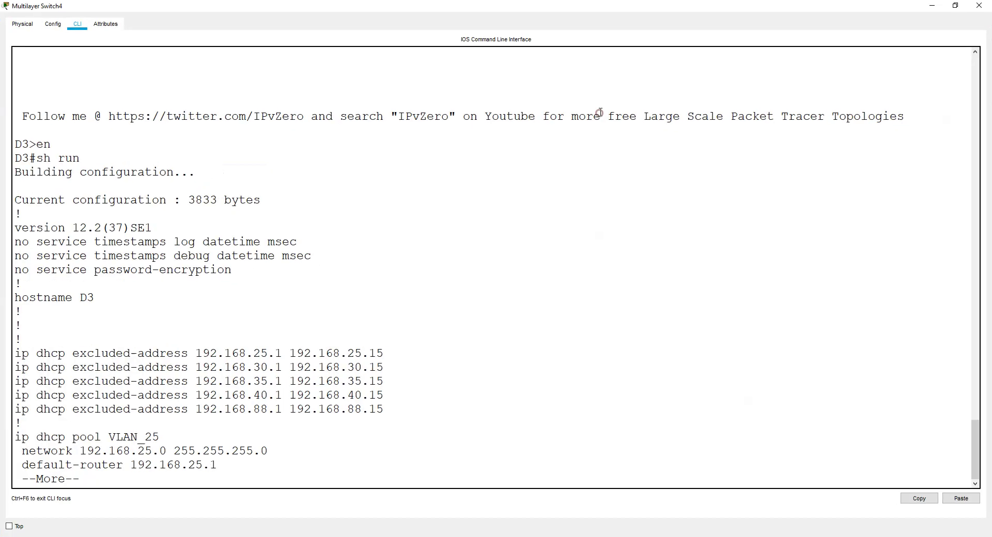
{"action": "key", "text": "space"}
{"action": "key", "text": "space"}
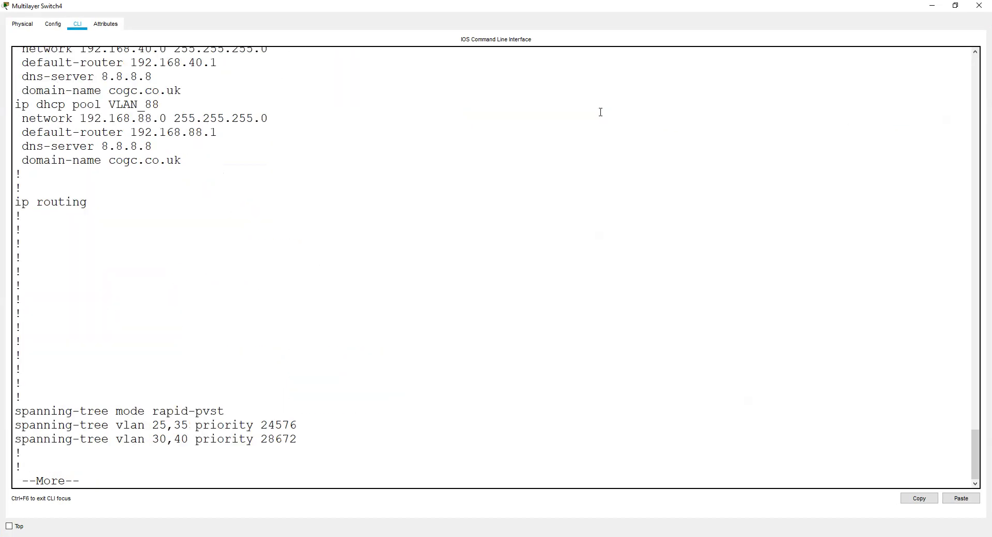
{"action": "key", "text": "space"}
{"action": "key", "text": "space"}
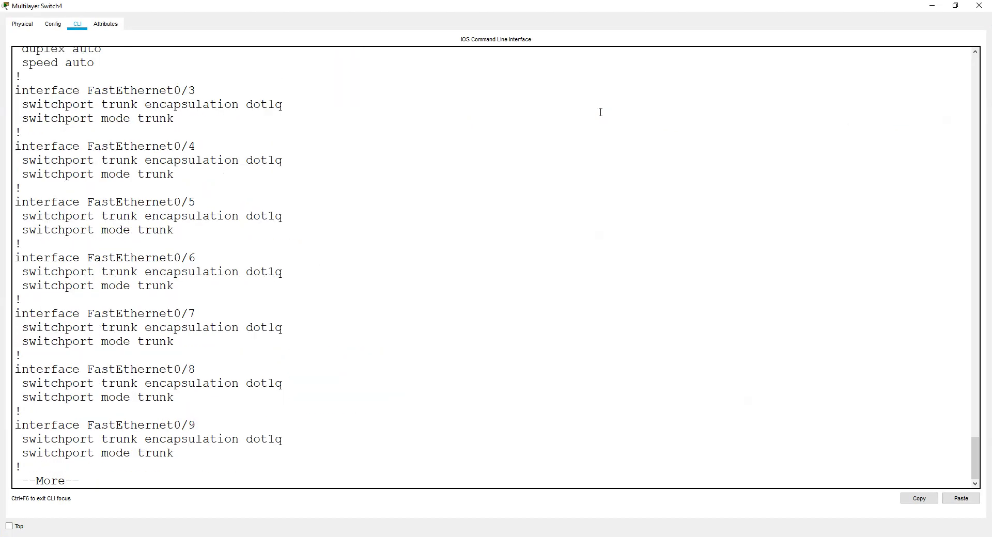
{"action": "key", "text": "space"}
{"action": "key", "text": "space"}
{"action": "key", "text": "space"}
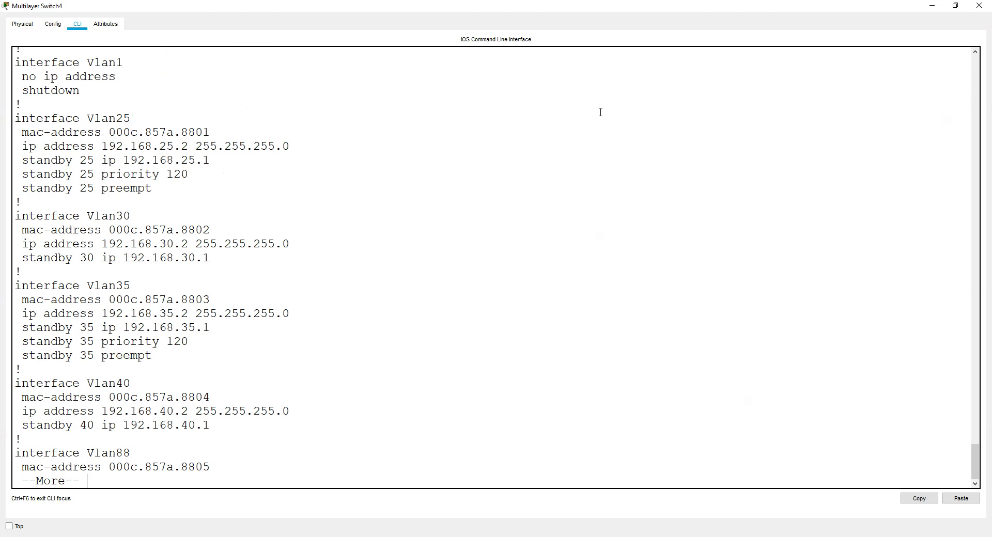
{"action": "key", "text": "space"}
{"action": "key", "text": "space"}
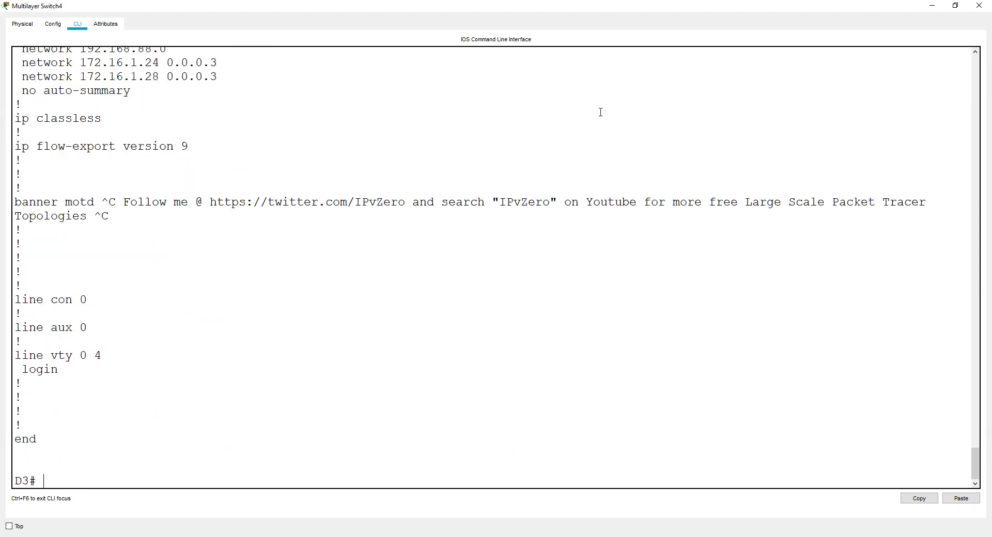
{"action": "left_click", "coordinate": [979, 5]}
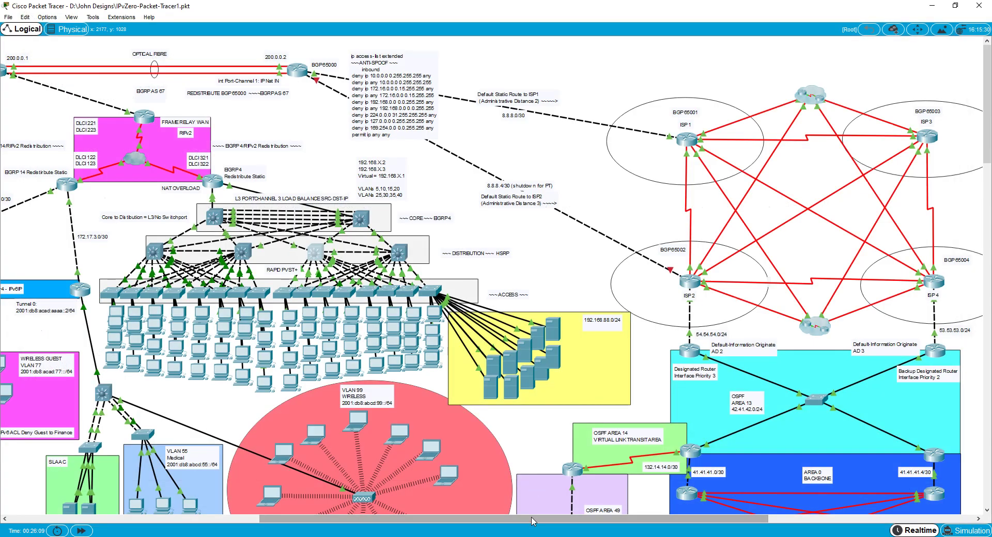
On Router10's CLI, enter enable mode and run sh run.
{"action": "left_click_drag", "start_coordinate": [533, 521], "coordinate": [339, 521]}
{"action": "left_click", "coordinate": [260, 291]}
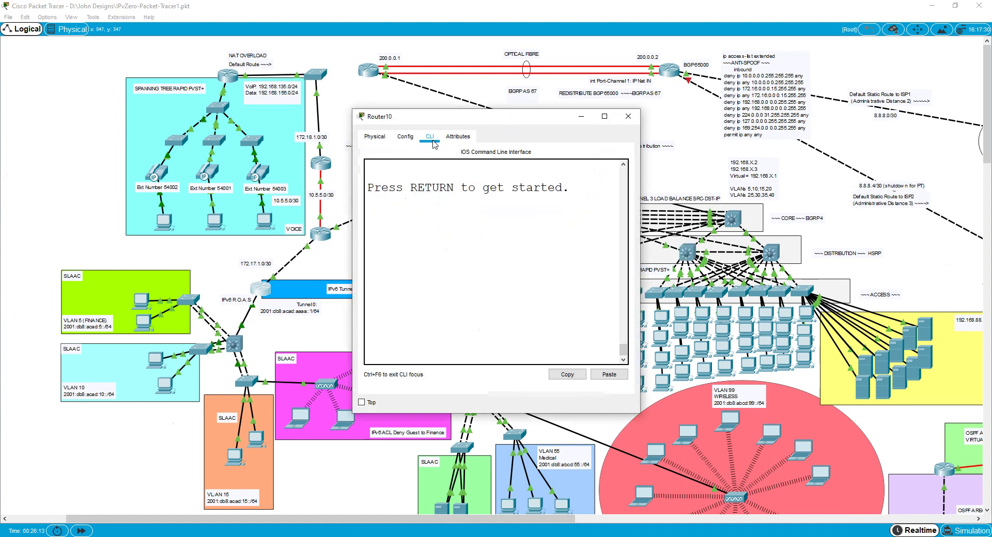
{"action": "left_click", "coordinate": [436, 310]}
{"action": "key", "text": "Return"}
{"action": "type", "text": "en"}
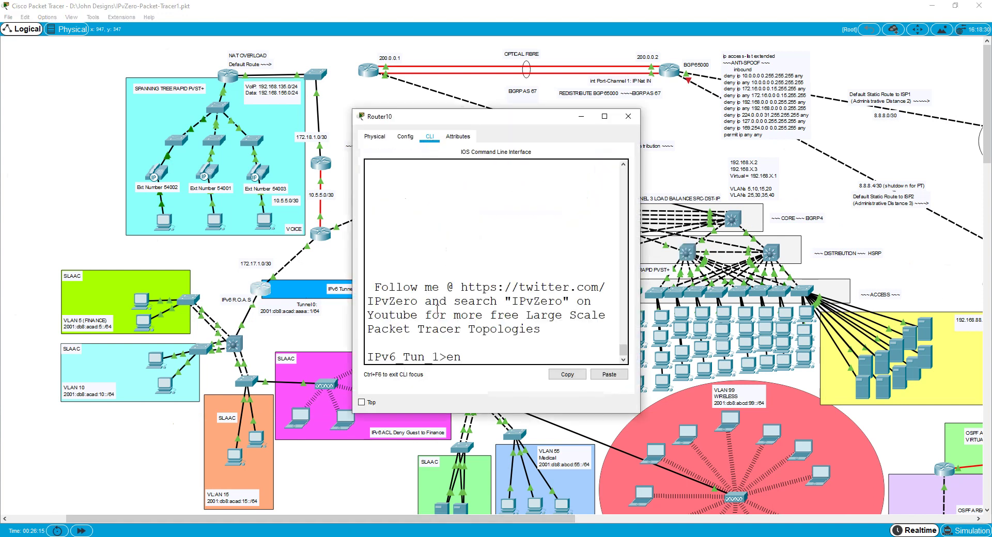
{"action": "key", "text": "Return"}
{"action": "type", "text": "sh run"}
{"action": "key", "text": "Return"}
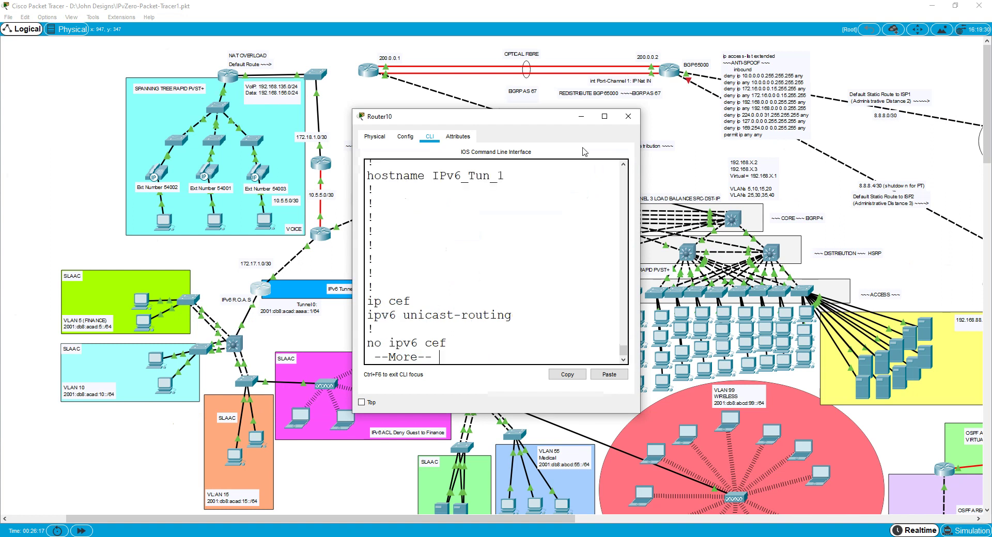
Maximize Router10's window and page to the IPv6 traffic-filter lines, highlighting them briefly.
{"action": "left_click", "coordinate": [604, 116]}
{"action": "key", "text": "space"}
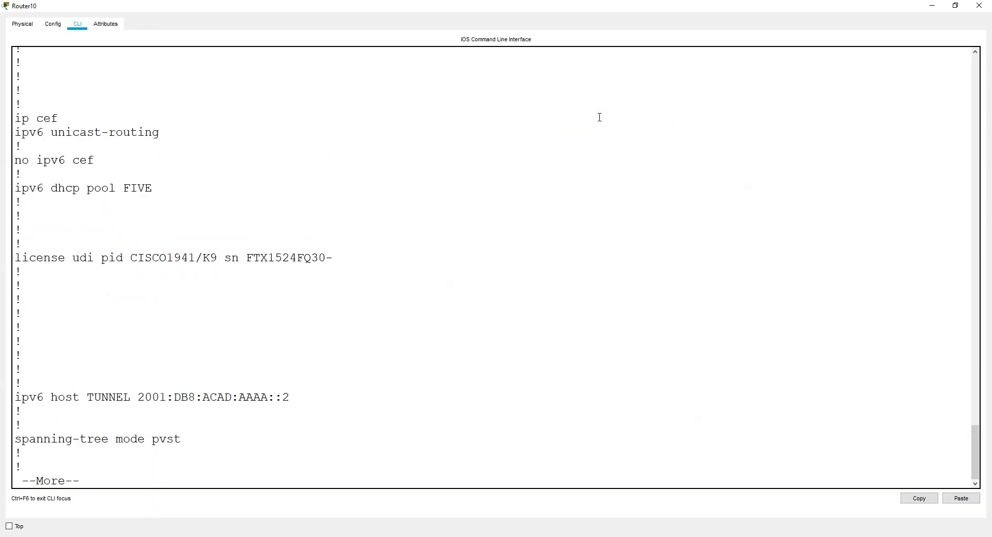
{"action": "key", "text": "space"}
{"action": "key", "text": "space"}
{"action": "key", "text": "space"}
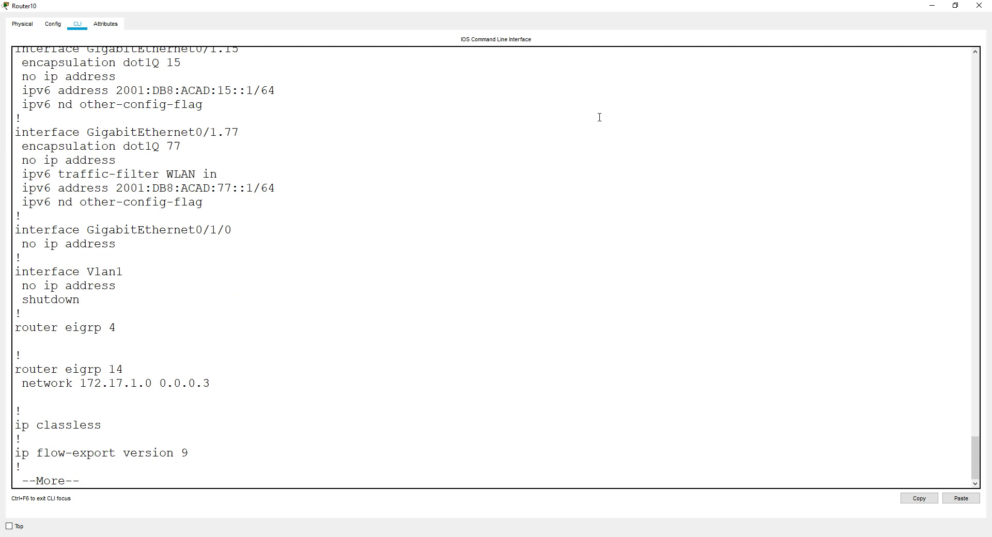
{"action": "left_click_drag", "start_coordinate": [218, 202], "coordinate": [46, 178]}
{"action": "left_click", "coordinate": [46, 178]}
Close Router10 and run ipconfig in PC68's Command Prompt.
{"action": "left_click", "coordinate": [979, 6]}
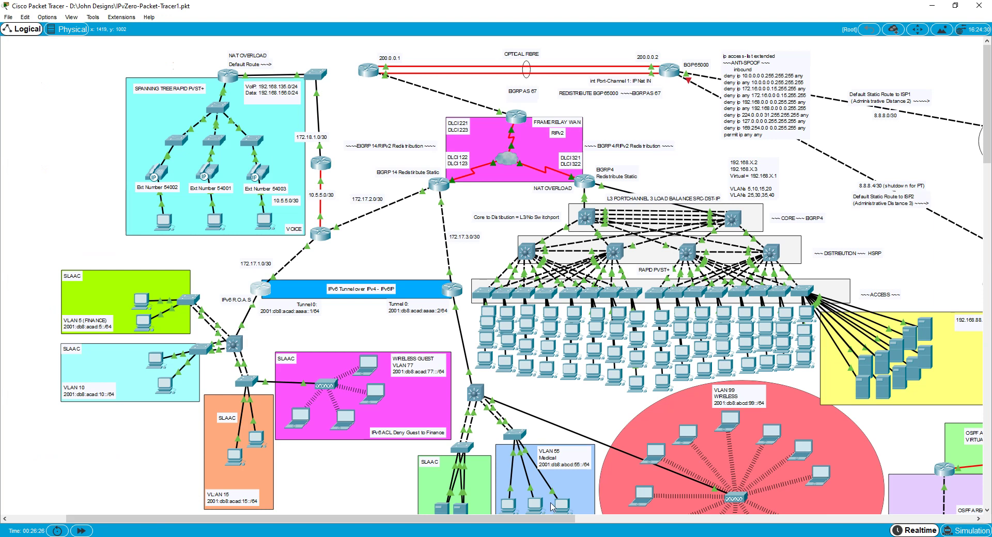
{"action": "left_click_drag", "start_coordinate": [552, 519], "coordinate": [649, 519]}
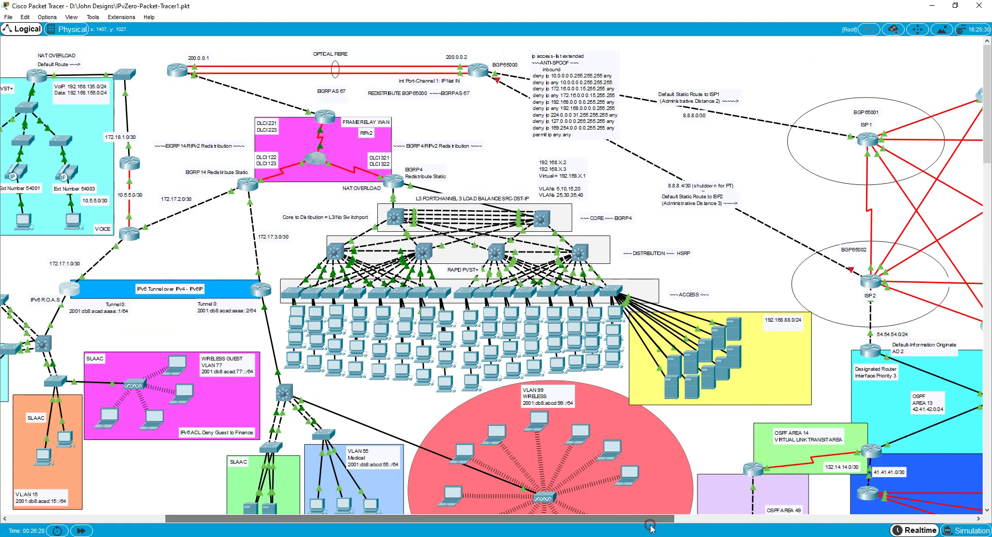
{"action": "left_click", "coordinate": [532, 349]}
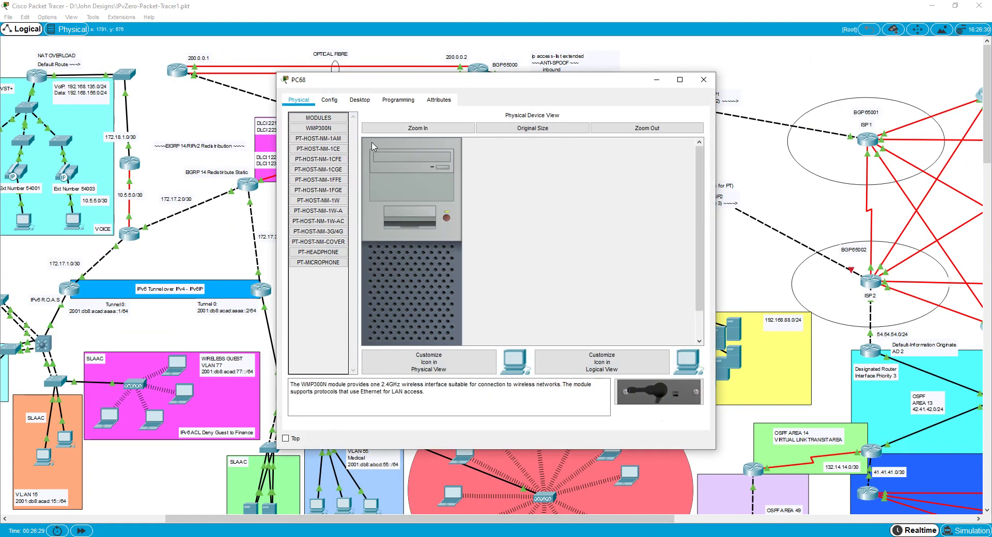
{"action": "left_click", "coordinate": [359, 100]}
{"action": "left_click", "coordinate": [567, 151]}
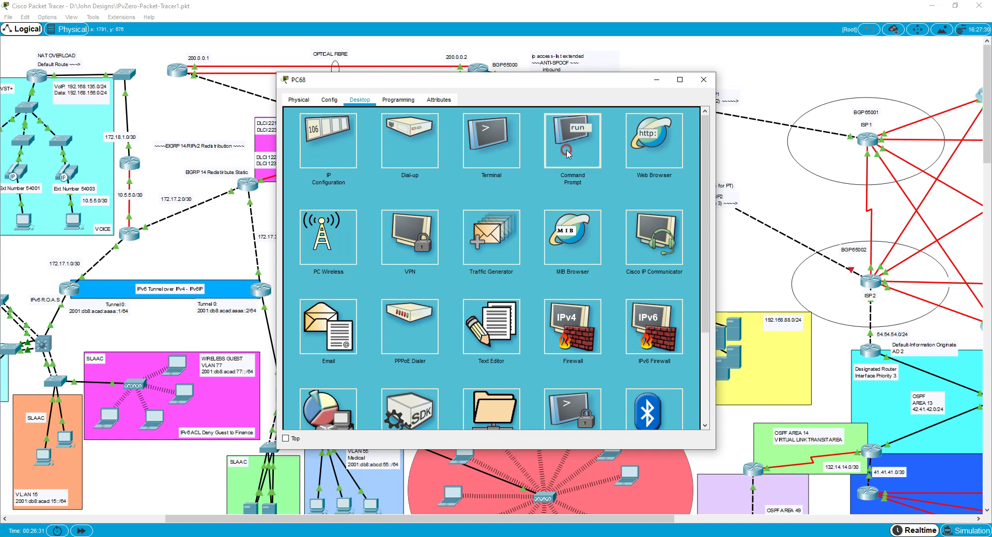
{"action": "type", "text": "ipcn"}
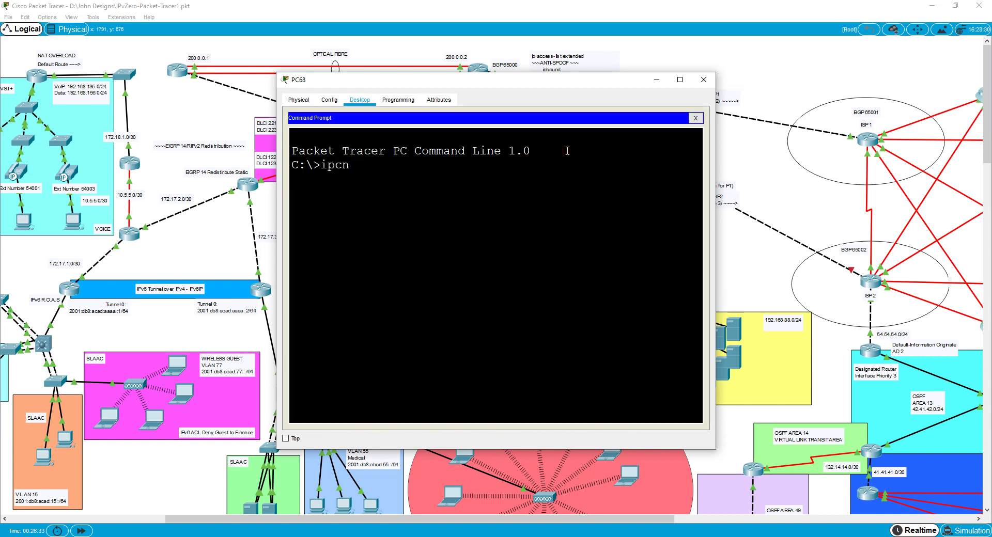
{"action": "key", "text": "BackSpace"}
{"action": "type", "text": "onfig"}
{"action": "key", "text": "Return"}
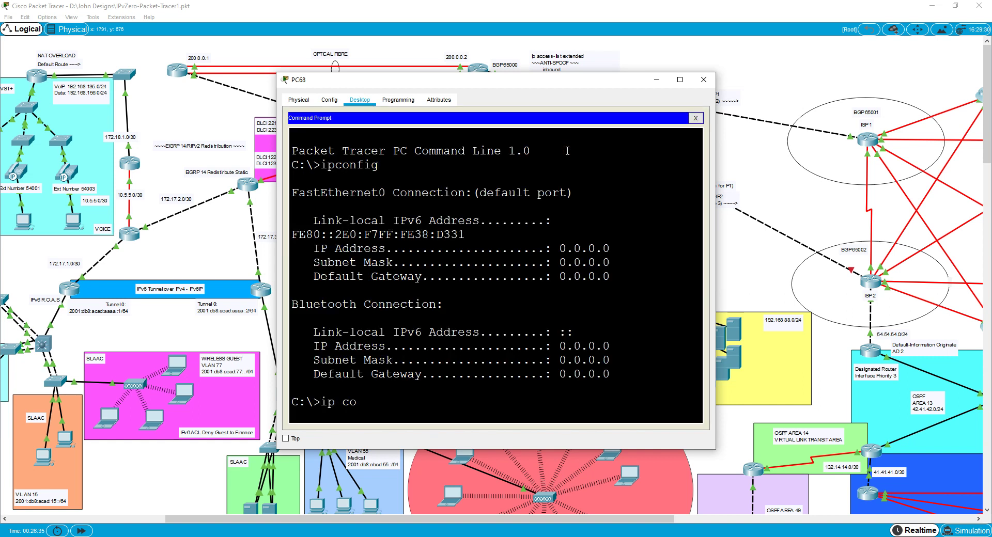
Renew PC68's DHCP lease with ipconfig /renew to obtain 192.168.40.19.
{"action": "type", "text": "nfi"}
{"action": "key", "text": "BackSpace"}
{"action": "key", "text": "BackSpace"}
{"action": "key", "text": "BackSpace"}
{"action": "key", "text": "BackSpace"}
{"action": "key", "text": "BackSpace"}
{"action": "type", "text": "config /renew"}
{"action": "key", "text": "Return"}
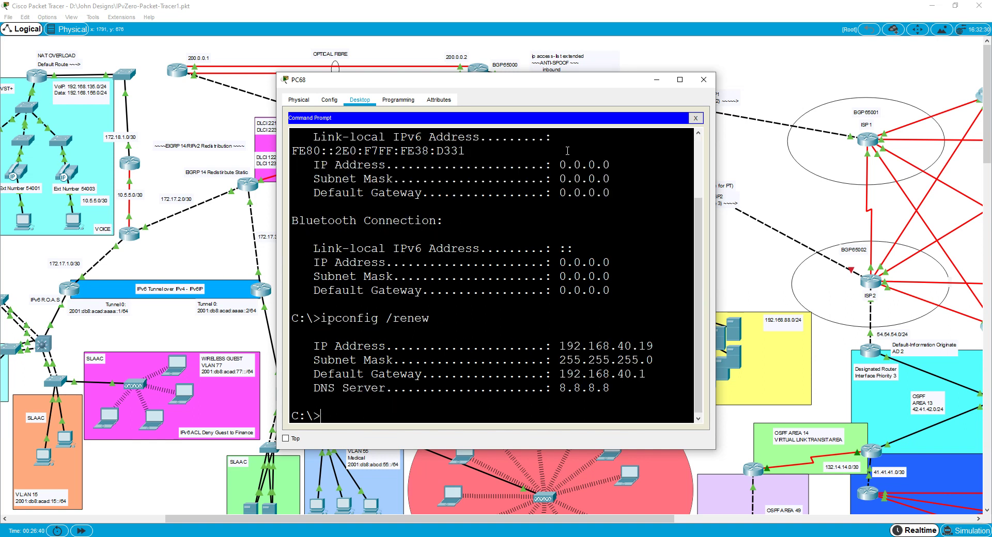
Ping the gateway 192.168.40.1 and 200.0.0.2 from PC68.
{"action": "type", "text": "ping 192.168.40.1"}
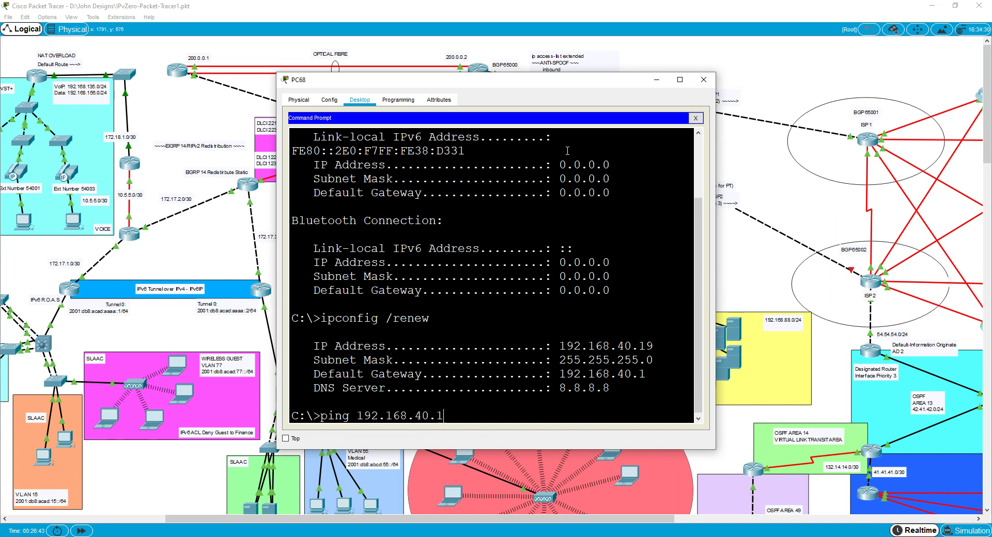
{"action": "key", "text": "Return"}
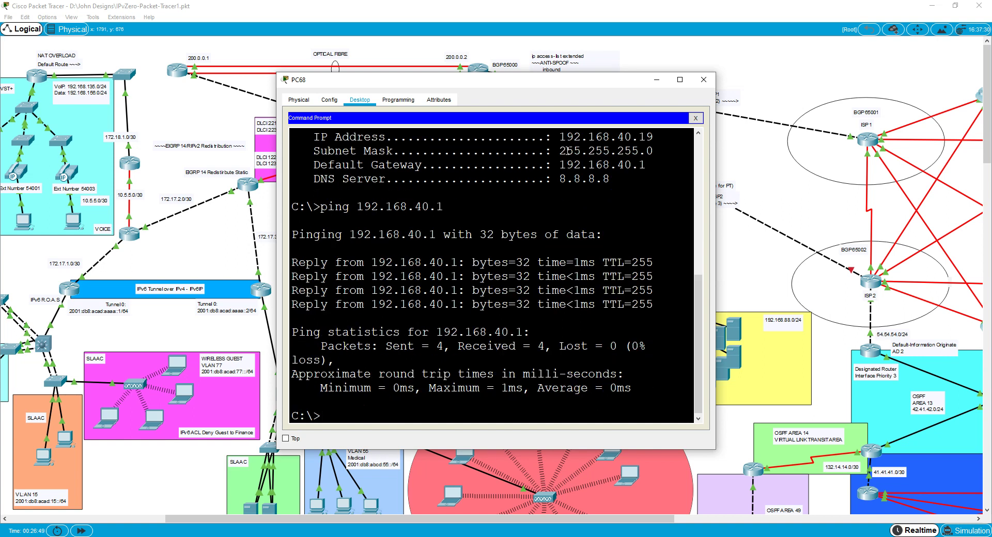
{"action": "type", "text": "ping 200.0"}
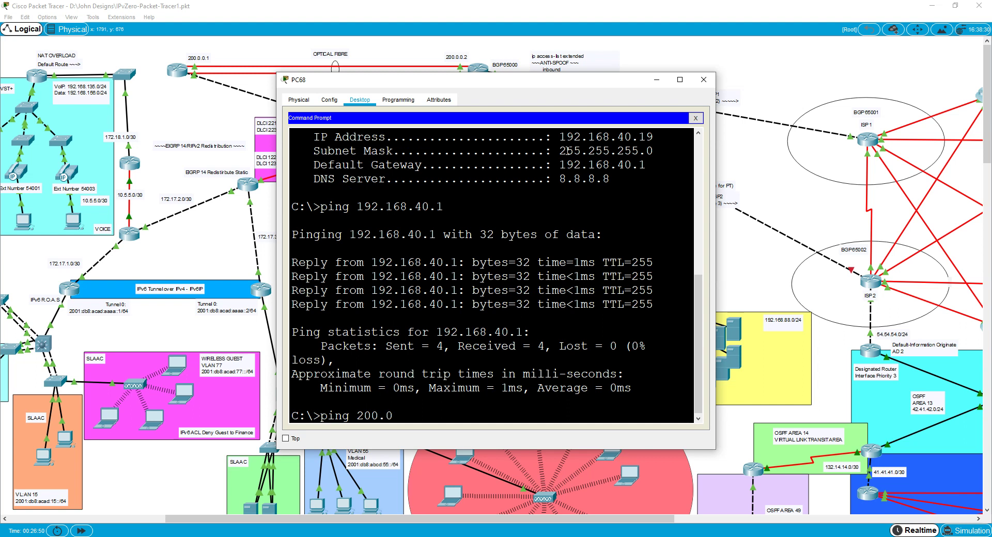
{"action": "type", "text": ".0.2"}
{"action": "key", "text": "Return"}
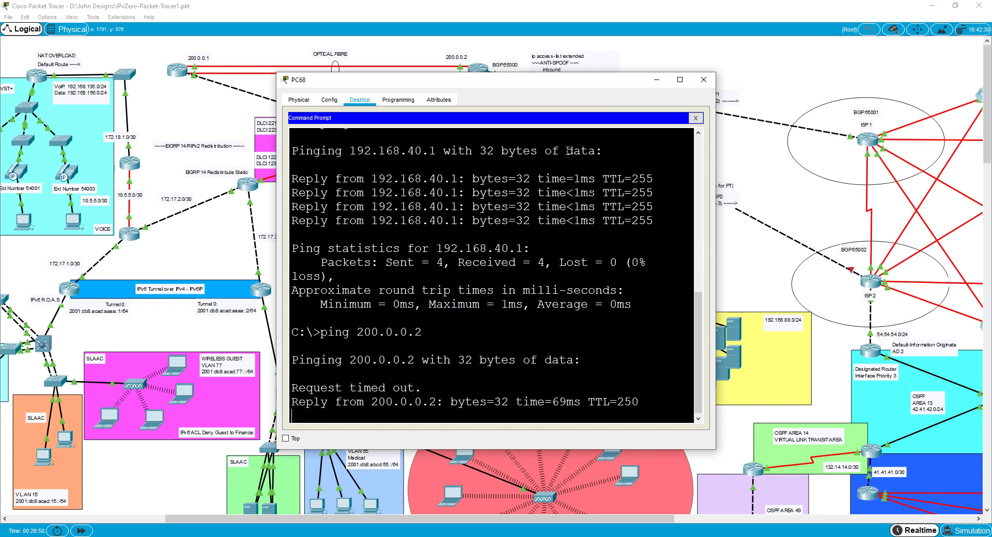
{"action": "left_click", "coordinate": [736, 243]}
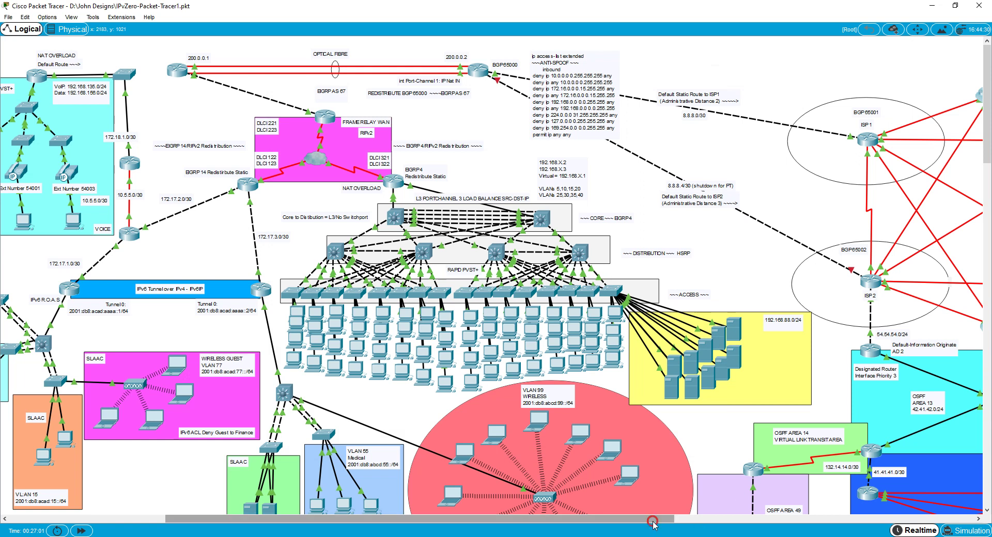
{"action": "left_click_drag", "start_coordinate": [648, 519], "coordinate": [800, 518]}
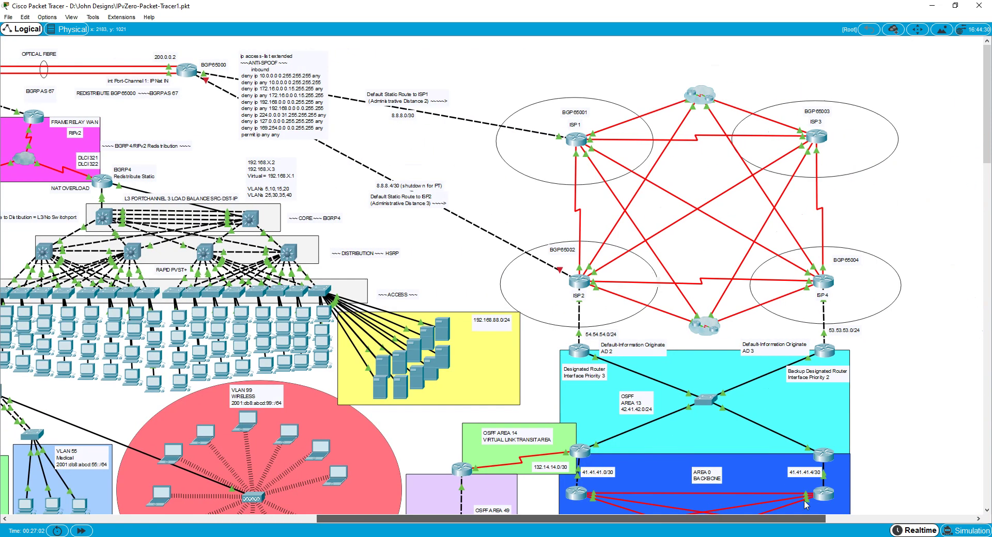
Run sh ip int bri on ISP4, copy its 8.8.14.2 address and close the window.
{"action": "left_click", "coordinate": [822, 280]}
{"action": "key", "text": "Return"}
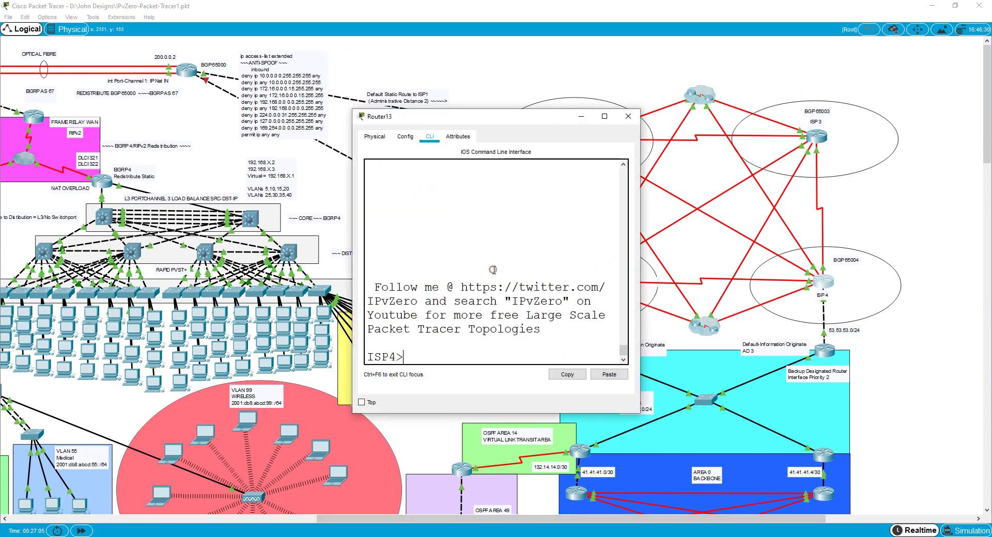
{"action": "type", "text": "en"}
{"action": "key", "text": "Return"}
{"action": "type", "text": "sh ip int bri"}
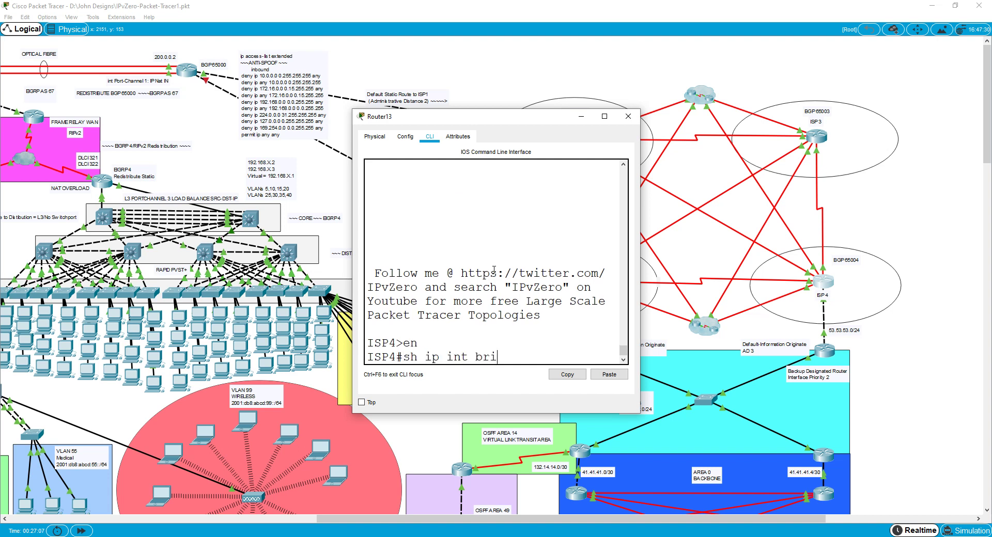
{"action": "key", "text": "Return"}
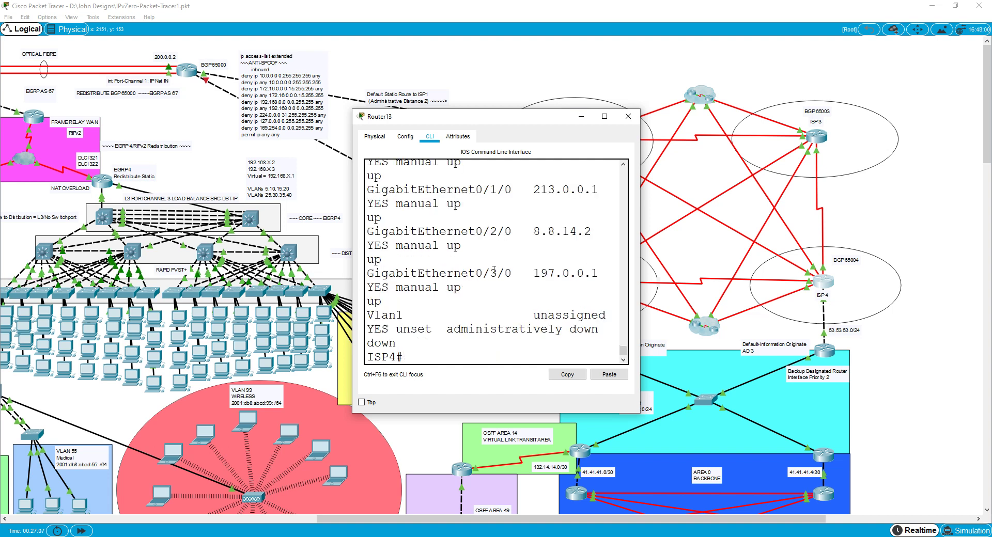
{"action": "left_click", "coordinate": [604, 116]}
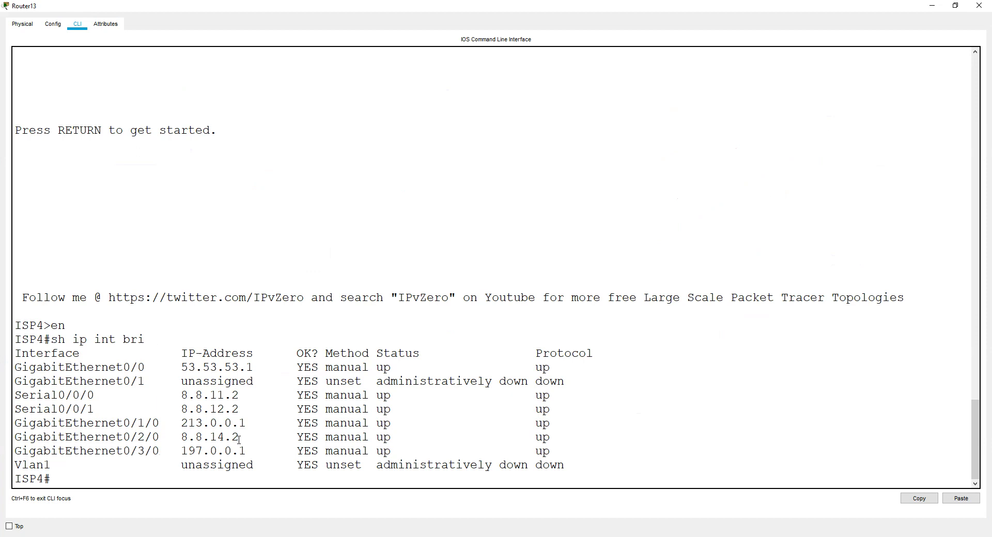
{"action": "left_click_drag", "start_coordinate": [239, 440], "coordinate": [201, 435]}
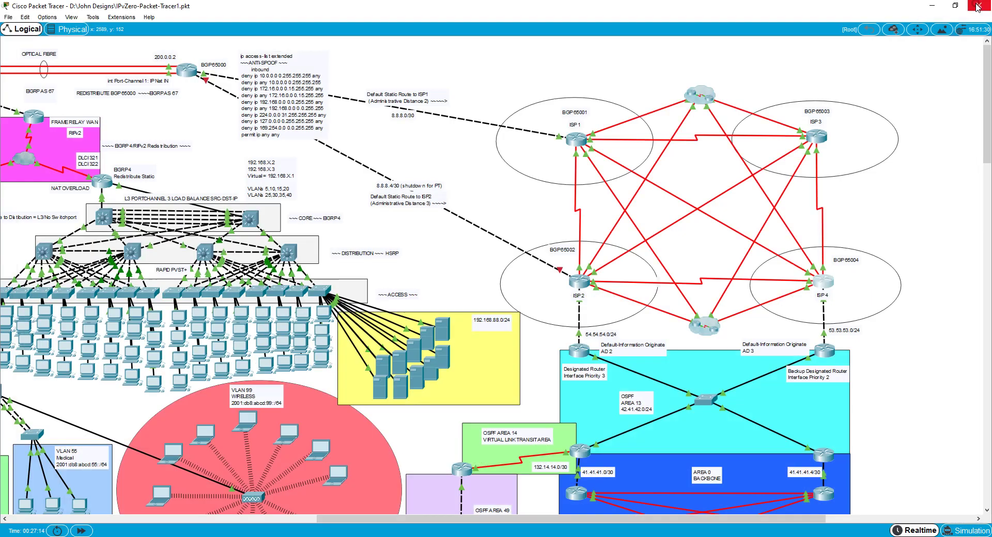
{"action": "left_click", "coordinate": [979, 5]}
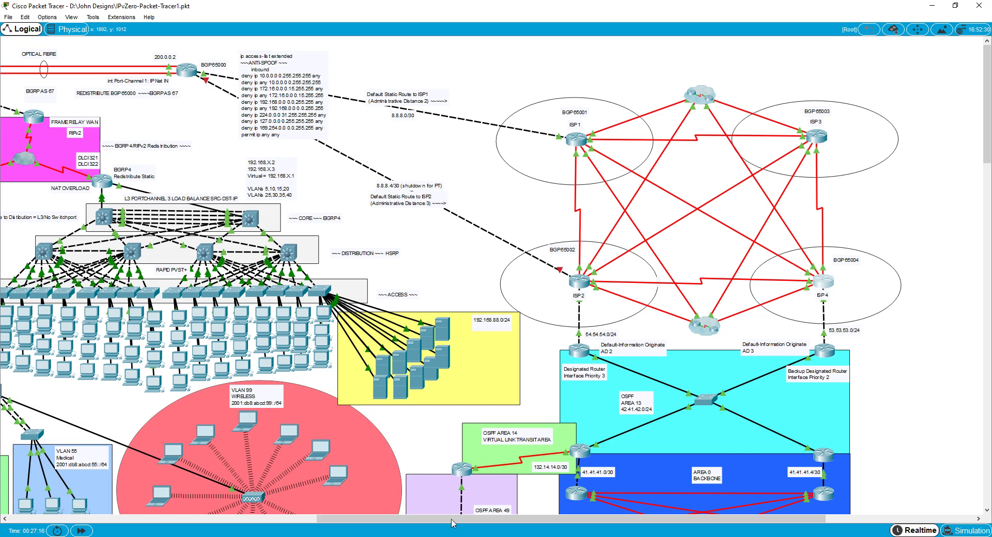
Ping the pasted 8.8.14.2 from PC68 with 4/4 replies, then switch to Simulation mode.
{"action": "left_click", "coordinate": [542, 535]}
{"action": "left_click", "coordinate": [580, 515]}
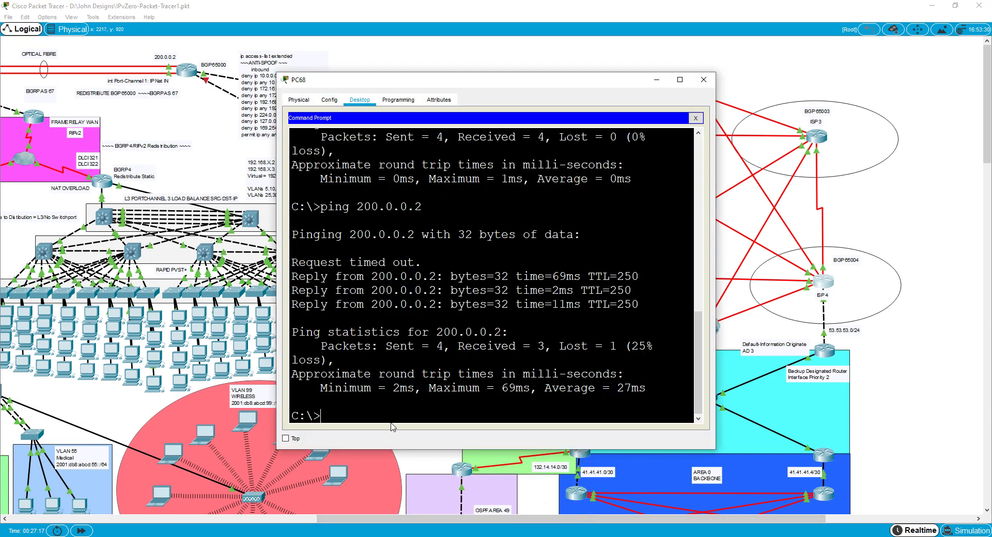
{"action": "type", "text": "ping"}
{"action": "right_click", "coordinate": [373, 416]}
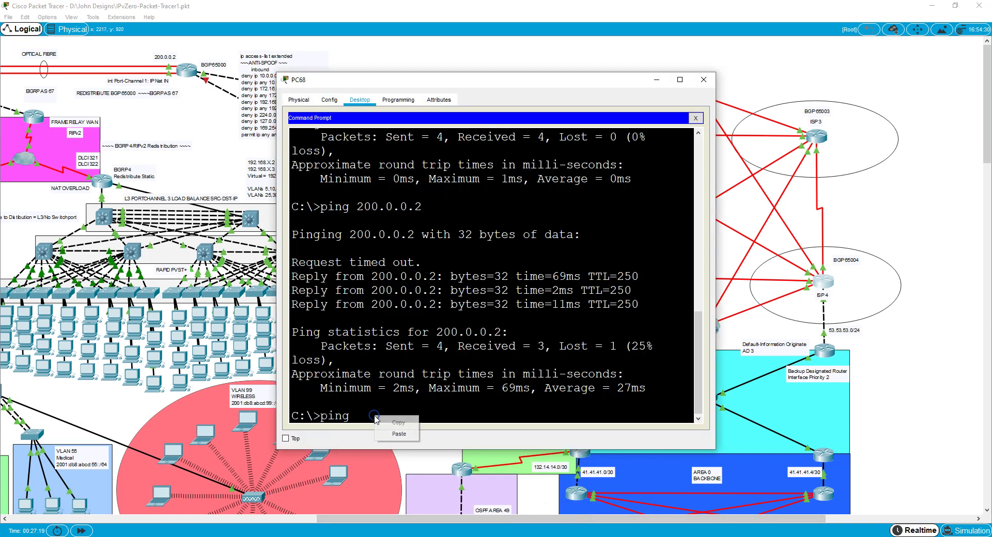
{"action": "left_click", "coordinate": [394, 434]}
{"action": "key", "text": "Return"}
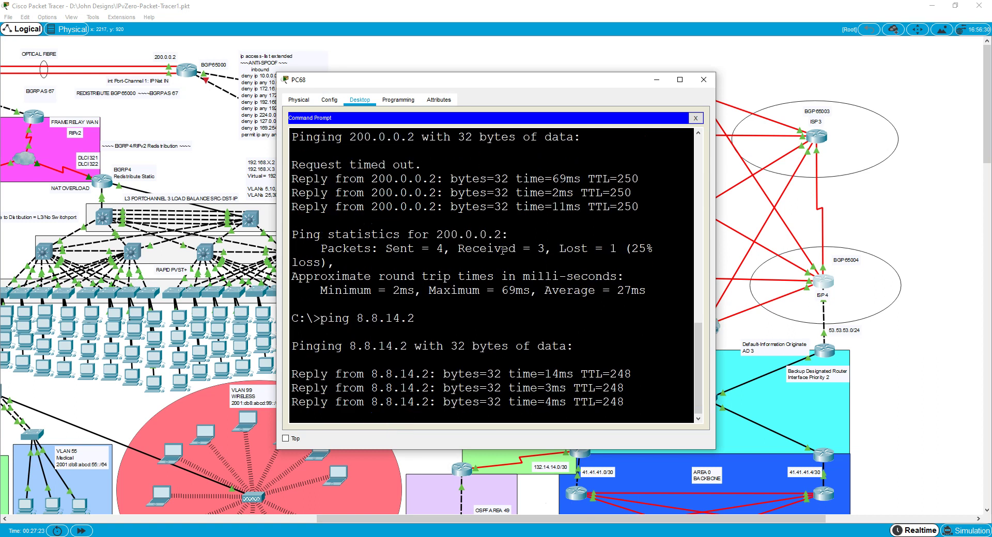
{"action": "left_click", "coordinate": [958, 529]}
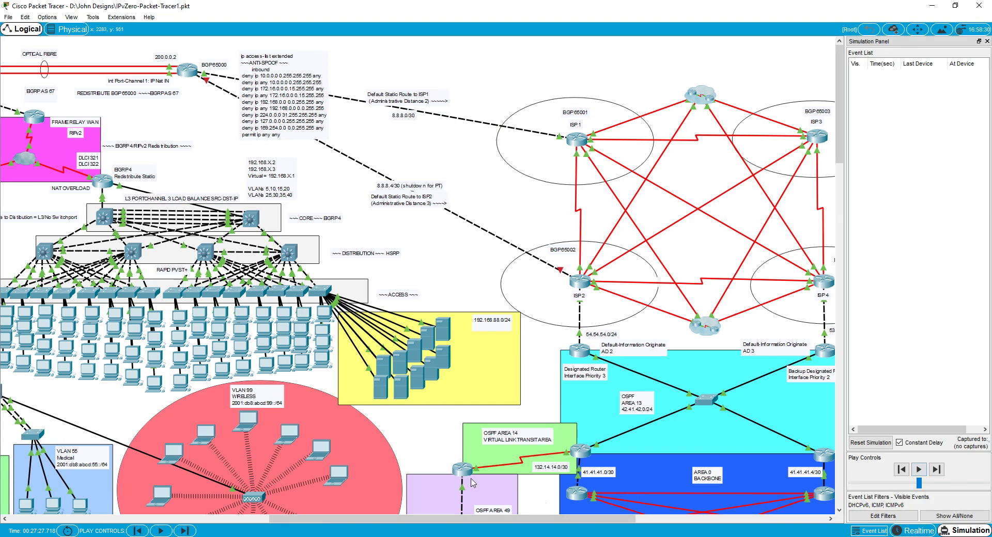
Repeat PC68's ping to 8.8.14.2 in simulation and play it out through Switch11.
{"action": "left_click", "coordinate": [542, 536]}
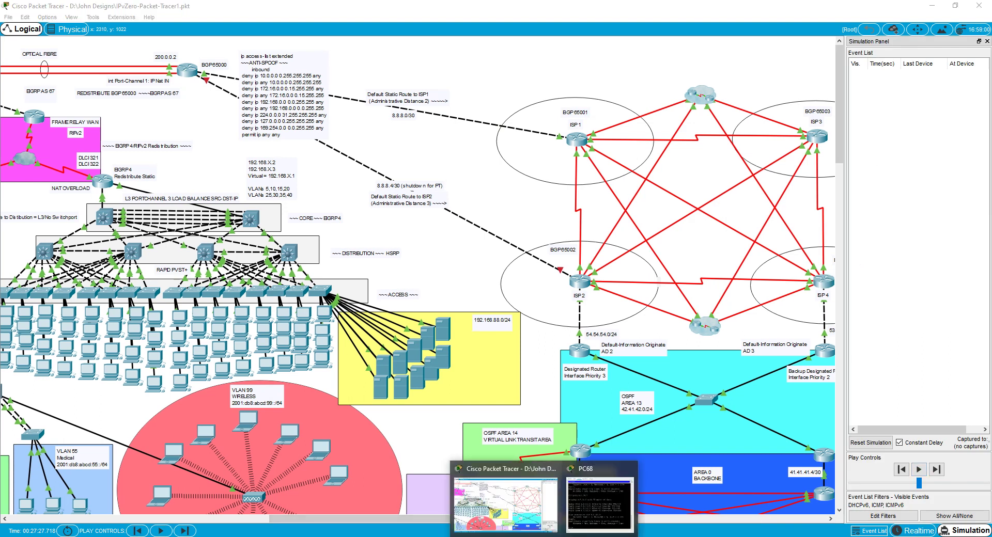
{"action": "left_click", "coordinate": [582, 519]}
{"action": "key", "text": "Up"}
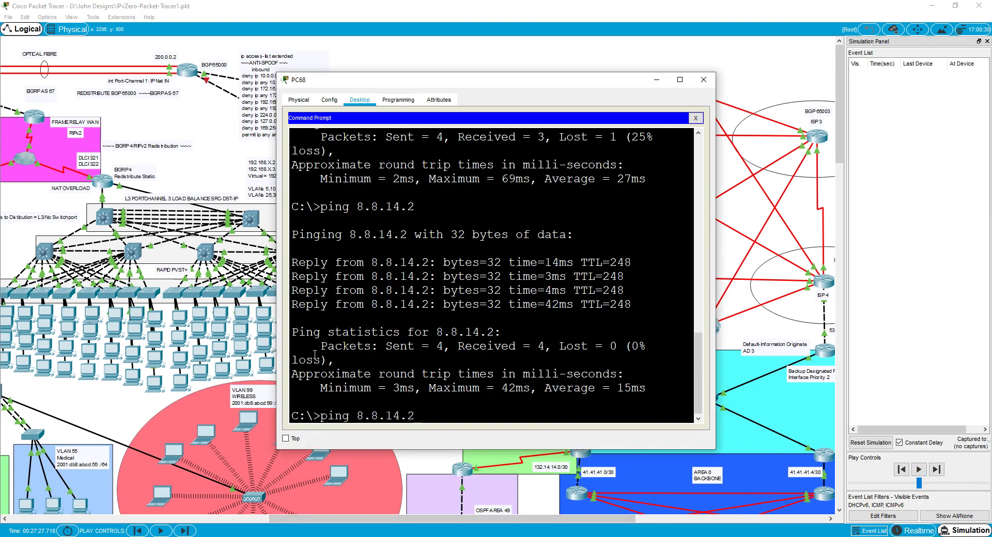
{"action": "key", "text": "Return"}
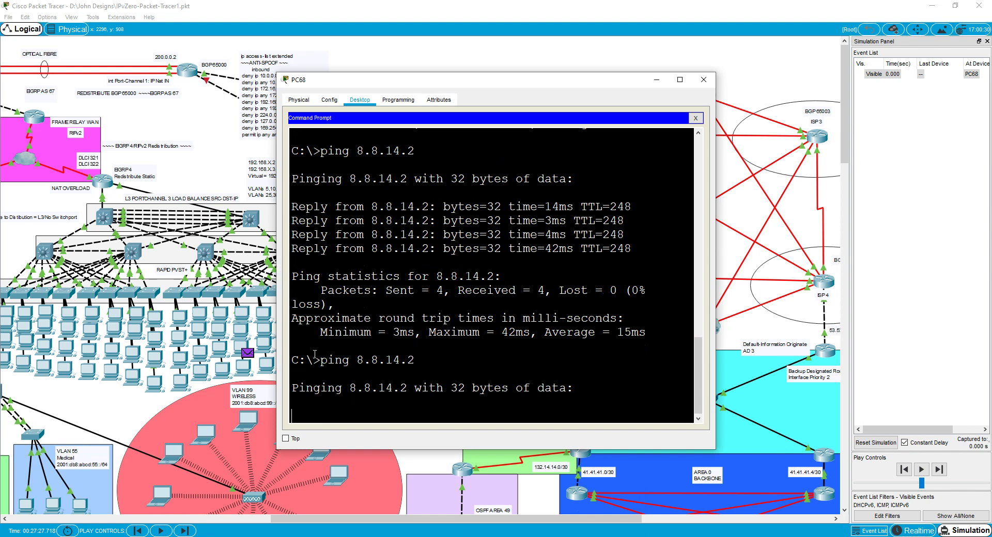
{"action": "left_click", "coordinate": [656, 80]}
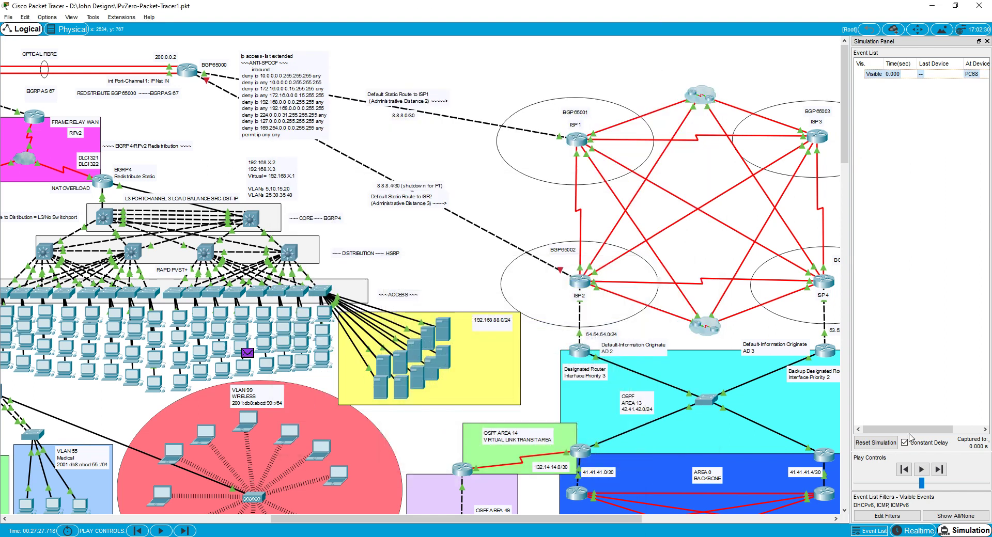
{"action": "left_click", "coordinate": [919, 474]}
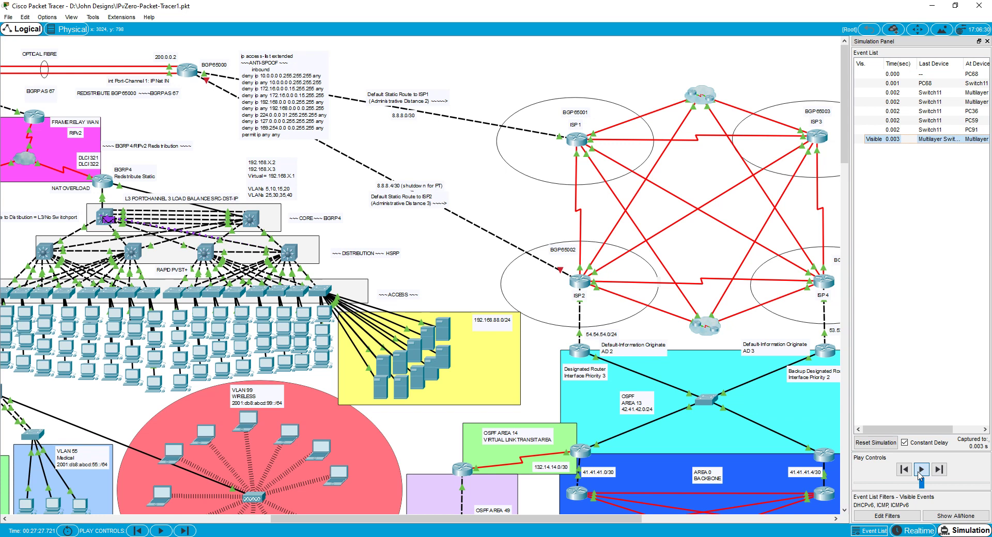
Step the packet through Router3, Cloud0, Router2, Router0, the fibre link, Router5, ISP1 and ISP4.
{"action": "left_click_drag", "start_coordinate": [616, 519], "coordinate": [527, 521]}
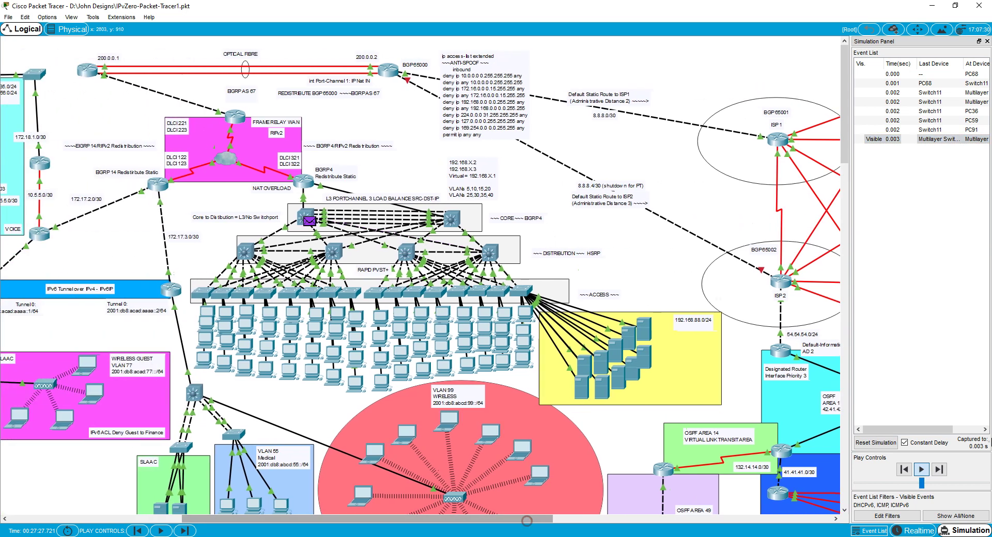
{"action": "left_click", "coordinate": [922, 469]}
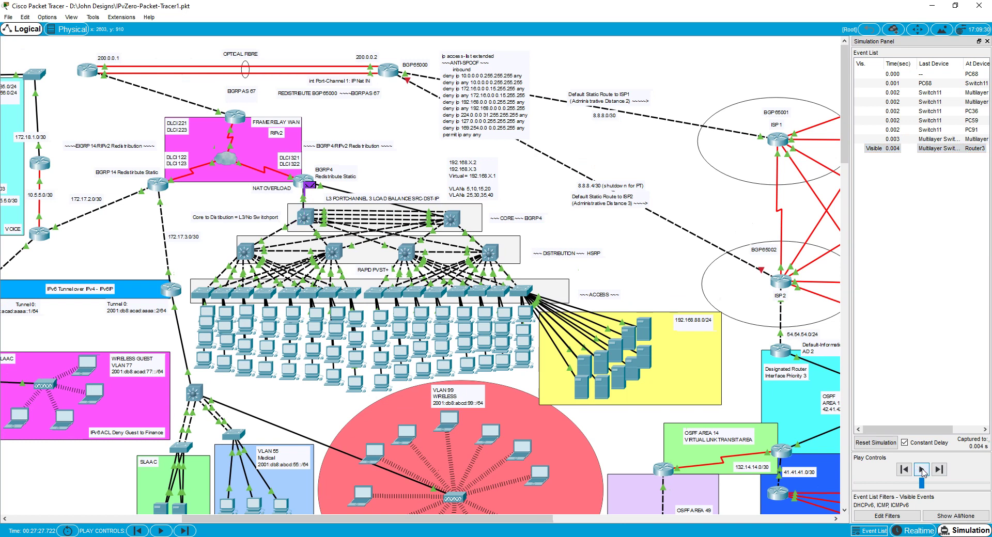
{"action": "left_click", "coordinate": [921, 469]}
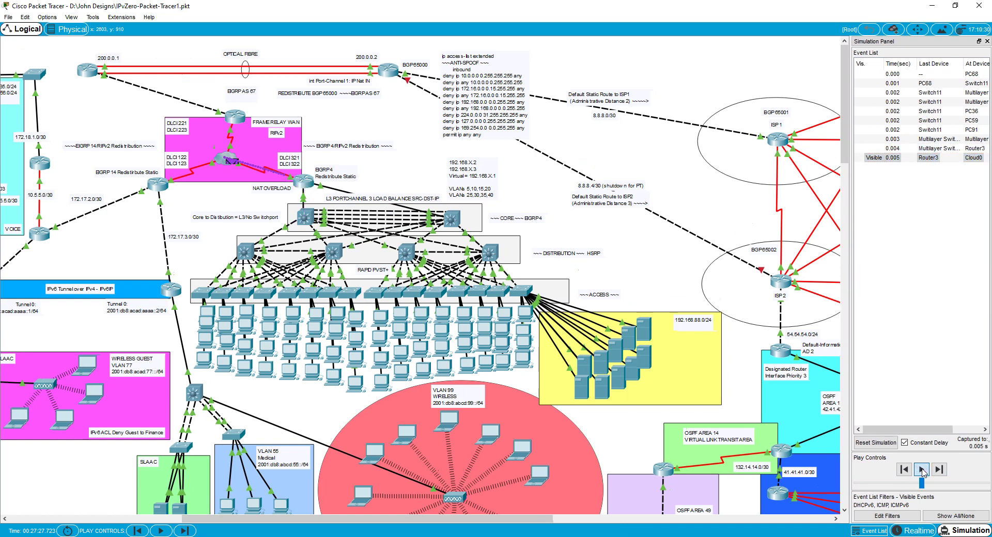
{"action": "left_click", "coordinate": [921, 470]}
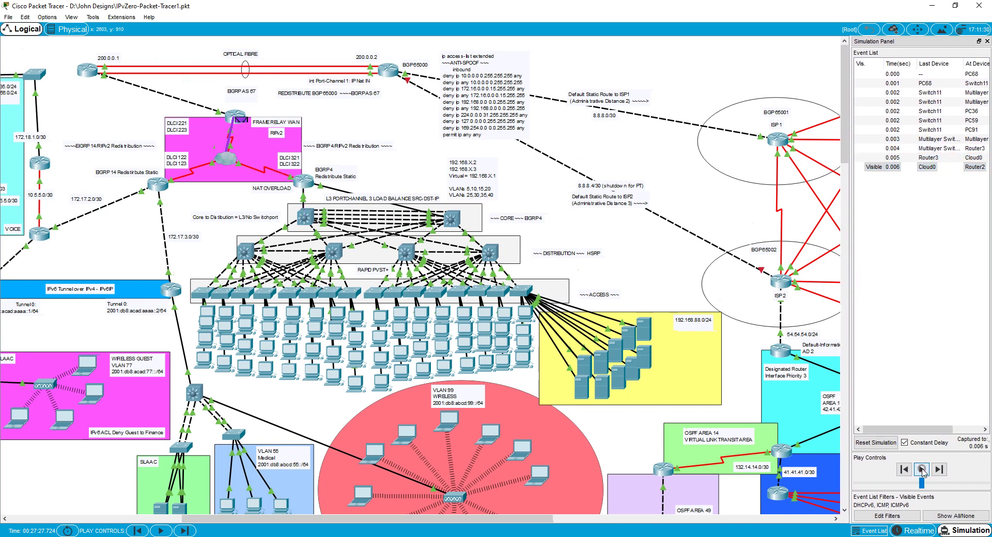
{"action": "left_click", "coordinate": [921, 470]}
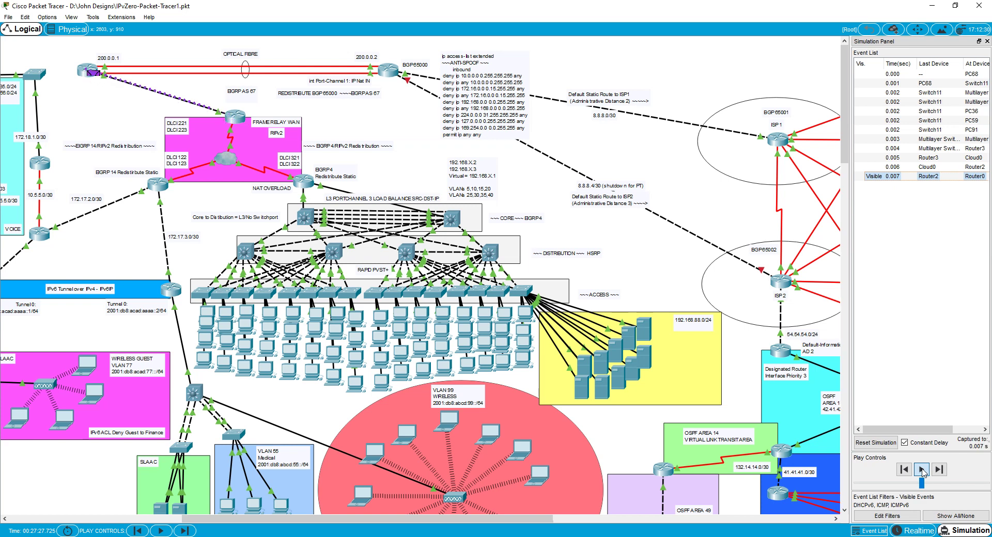
{"action": "left_click", "coordinate": [922, 469]}
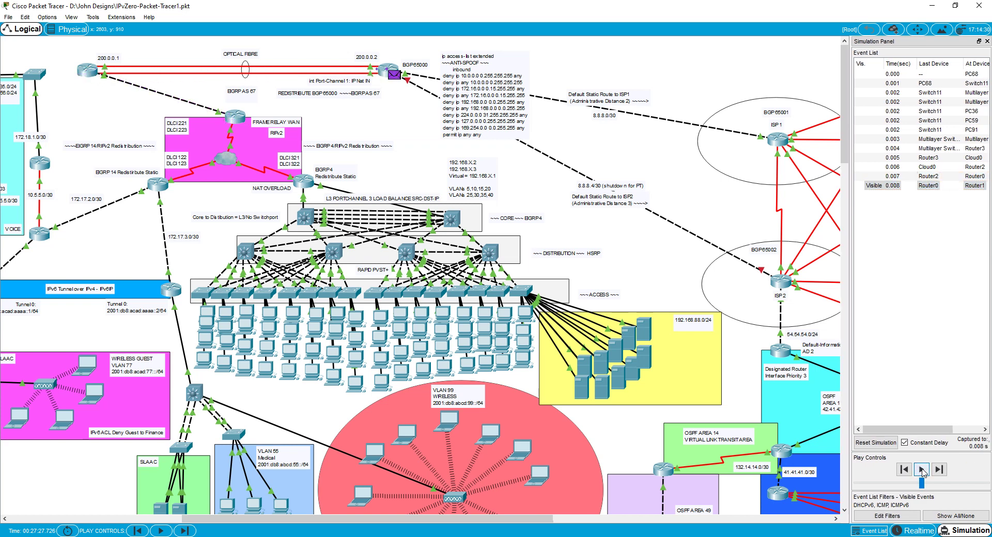
{"action": "left_click", "coordinate": [921, 469]}
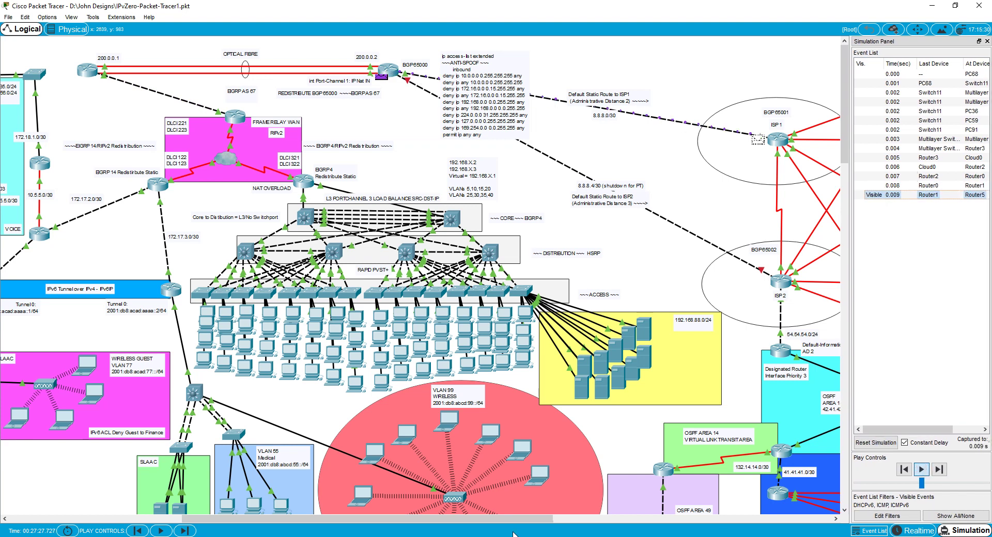
{"action": "left_click_drag", "start_coordinate": [510, 518], "coordinate": [649, 525]}
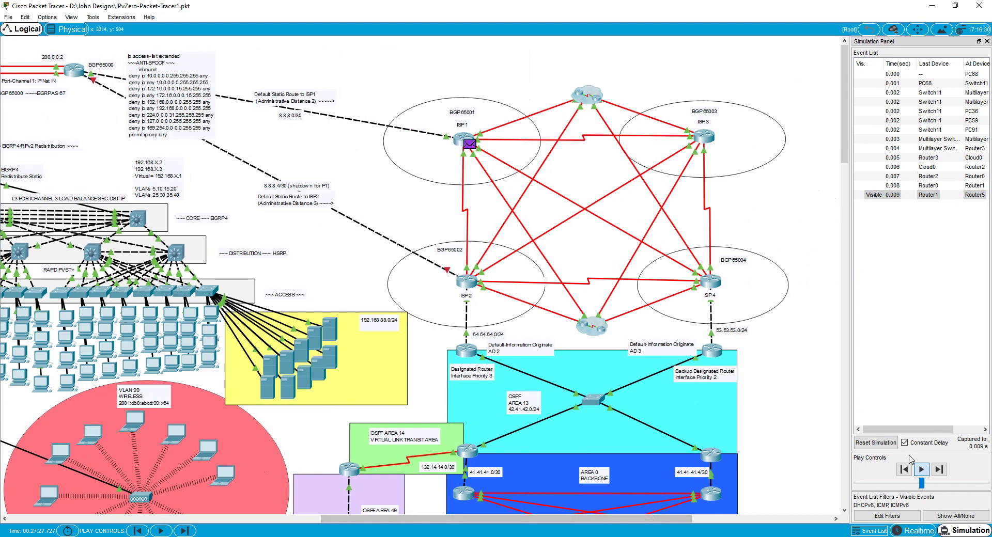
{"action": "left_click", "coordinate": [921, 470]}
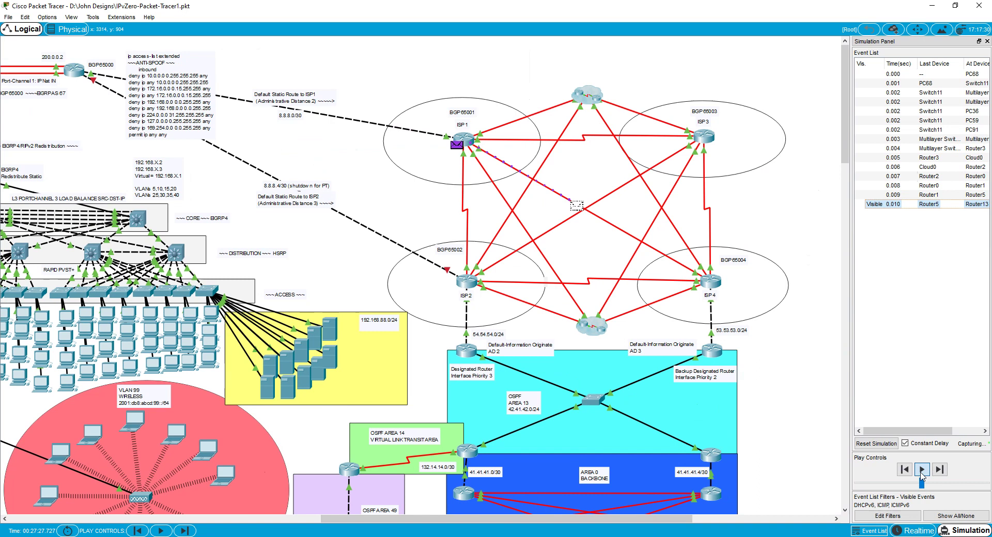
{"action": "left_click", "coordinate": [921, 470]}
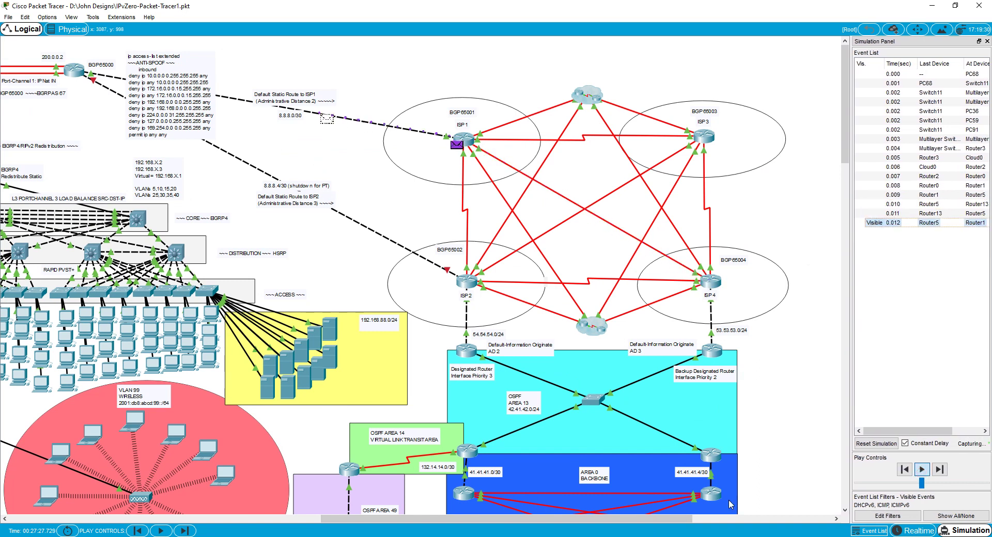
{"action": "left_click_drag", "start_coordinate": [671, 519], "coordinate": [518, 531]}
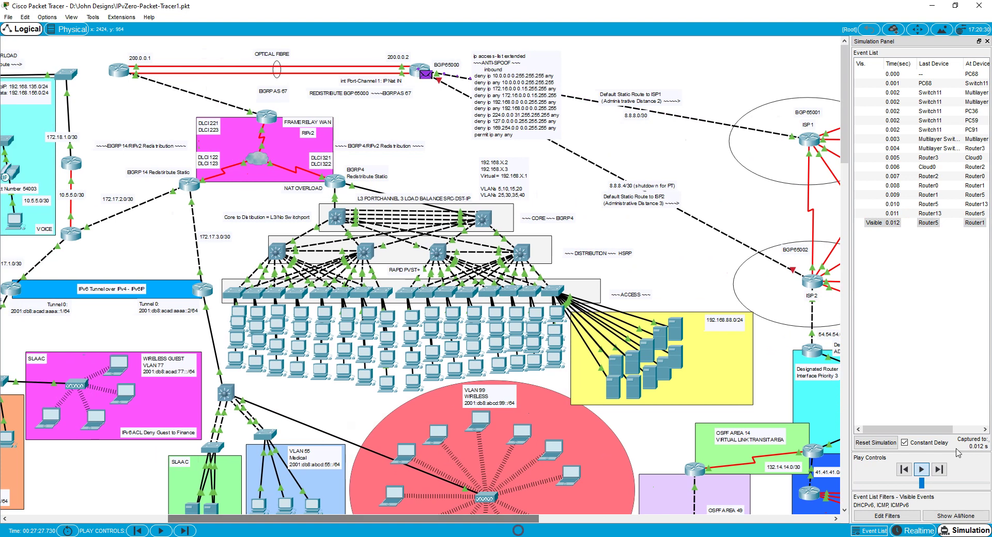
Play the simulation until the echo reply returns via Cloud0, Router3 and Switch11 to PC68.
{"action": "left_click", "coordinate": [921, 470]}
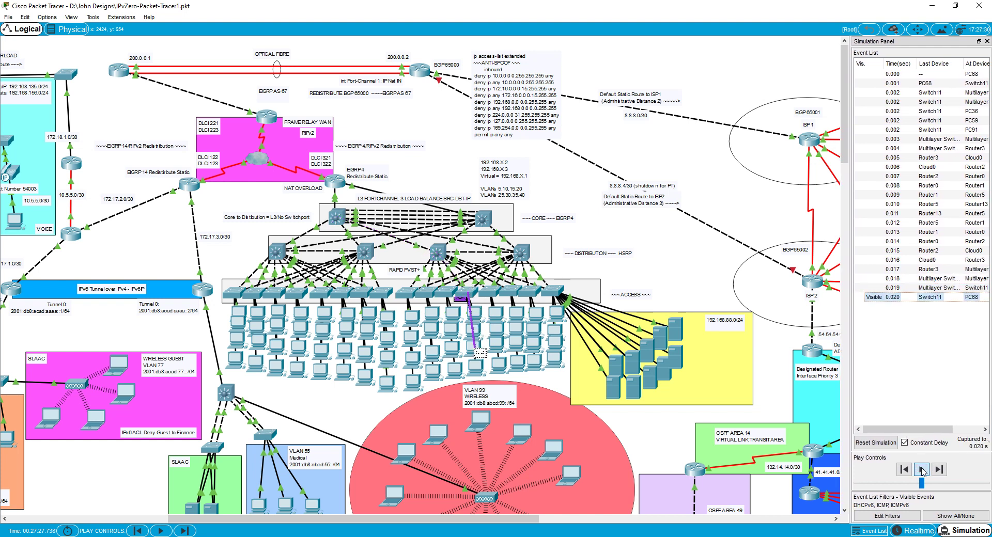
{"action": "left_click_drag", "start_coordinate": [463, 519], "coordinate": [392, 519]}
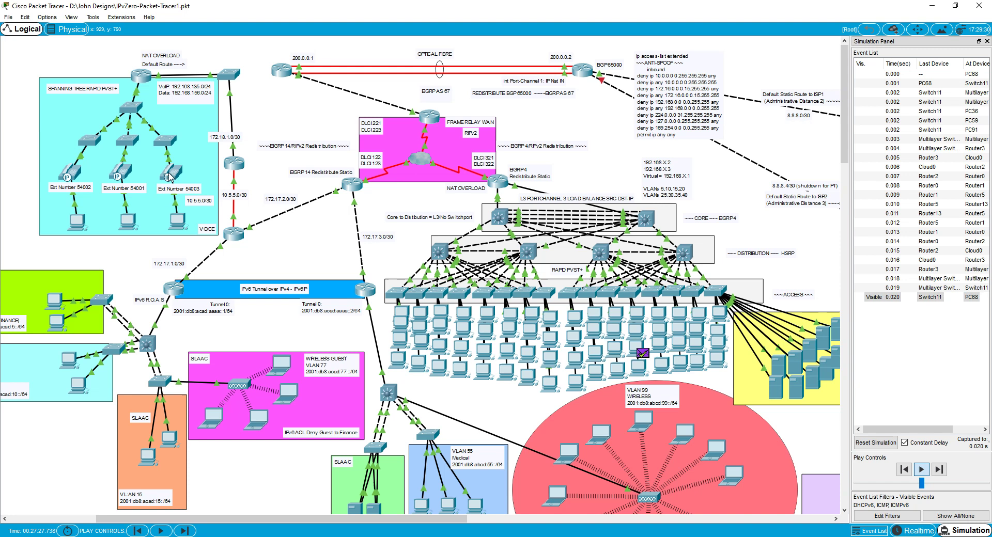
Lift the 54003 phone's handset and start dialling, then return to Realtime mode.
{"action": "left_click", "coordinate": [176, 179]}
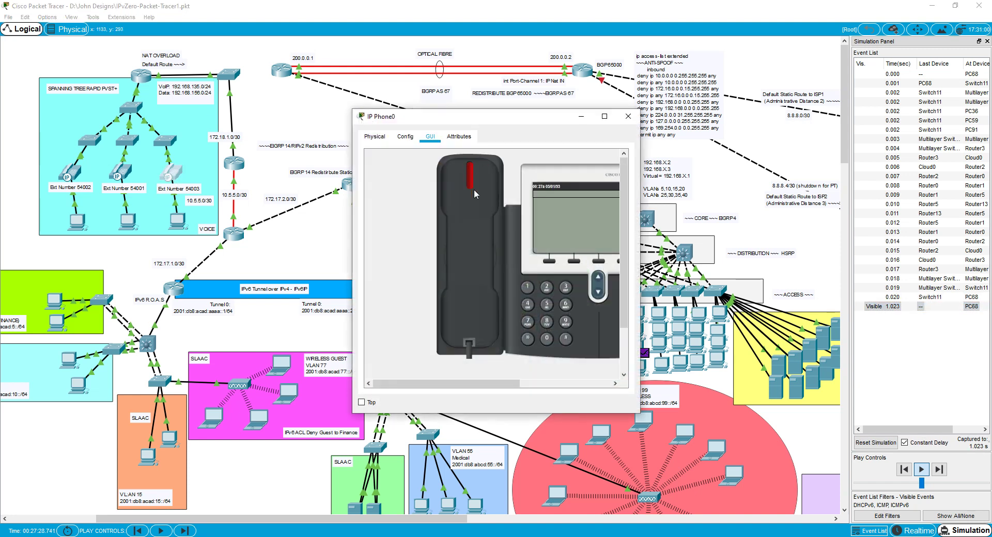
{"action": "left_click", "coordinate": [469, 219]}
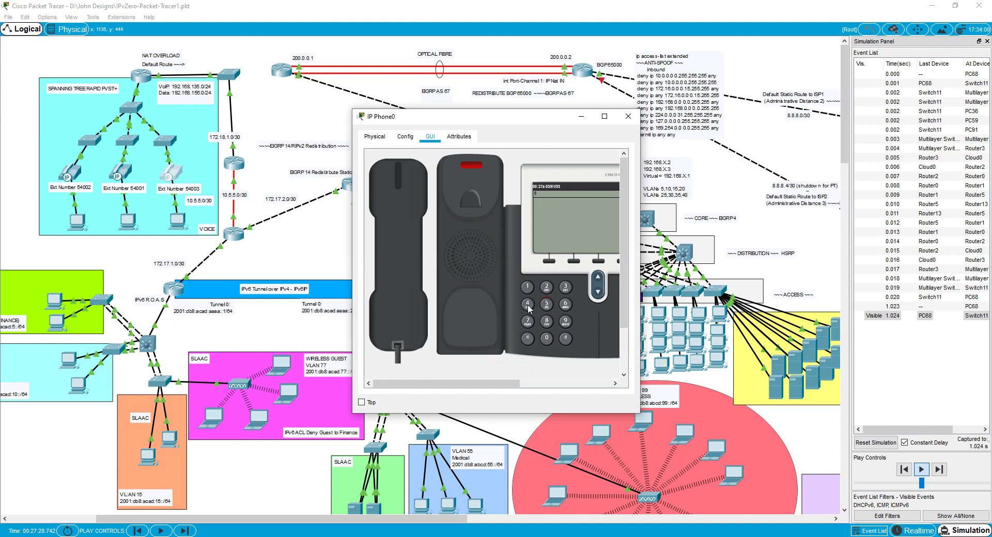
{"action": "double_click", "coordinate": [547, 337]}
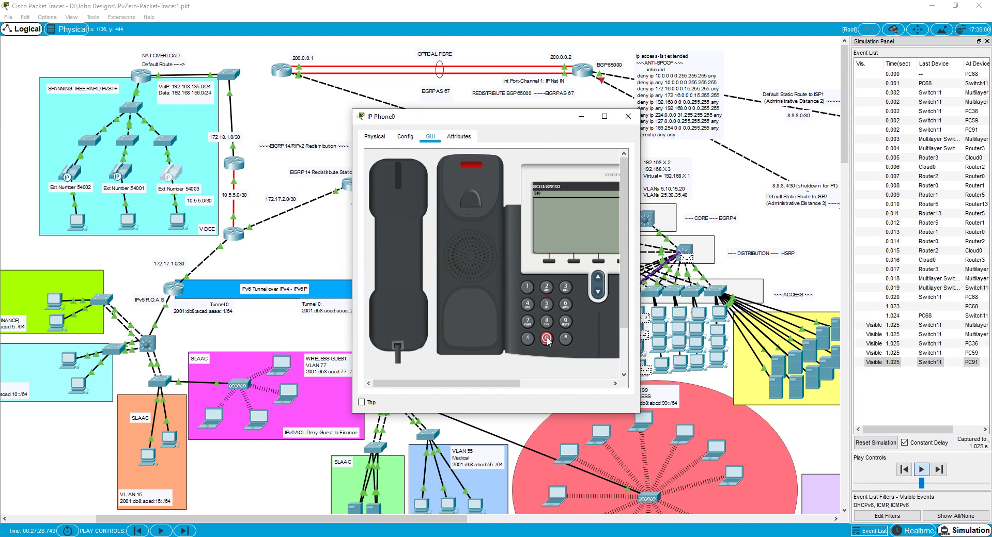
{"action": "left_click", "coordinate": [914, 530]}
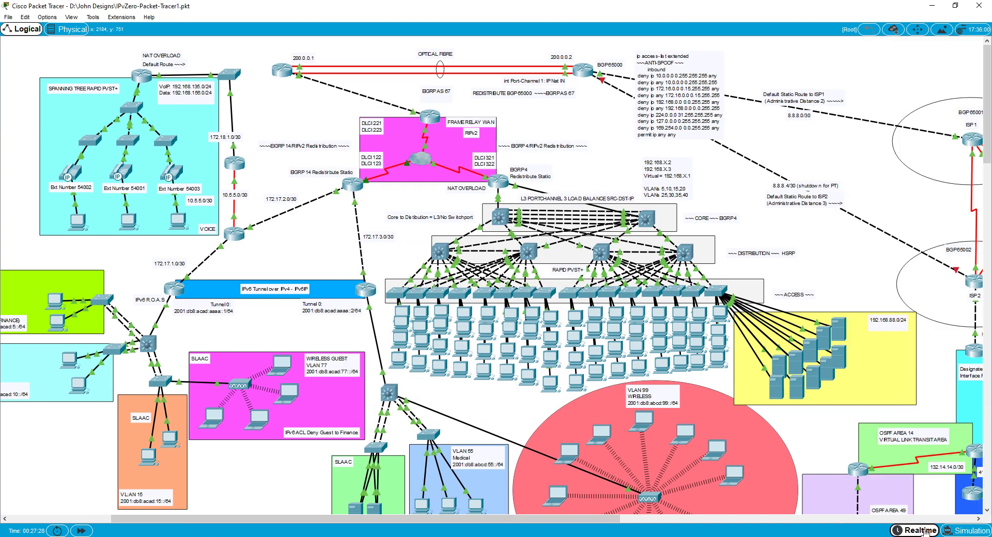
Restart the call from the 54003 phone by dialling extension 54002.
{"action": "left_click", "coordinate": [171, 173]}
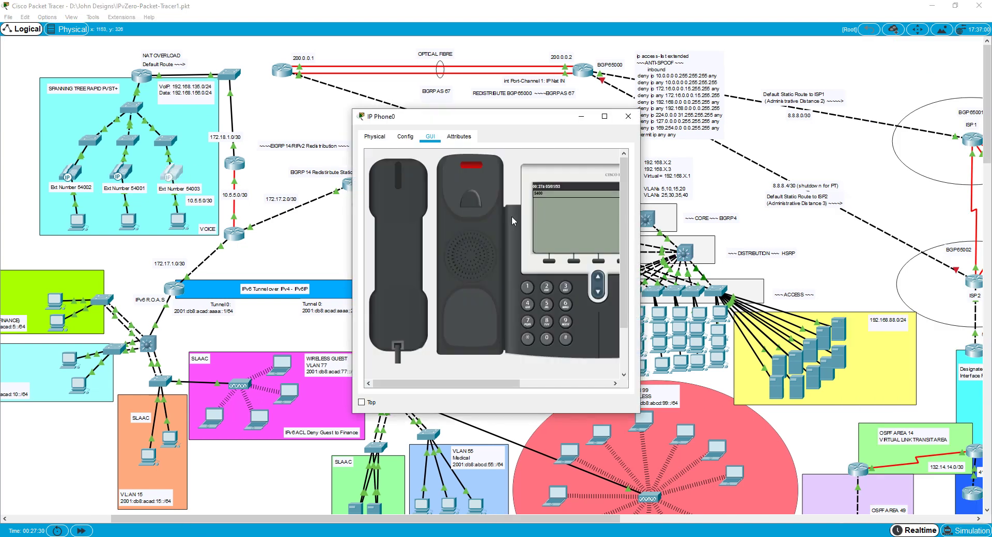
{"action": "left_click", "coordinate": [396, 223]}
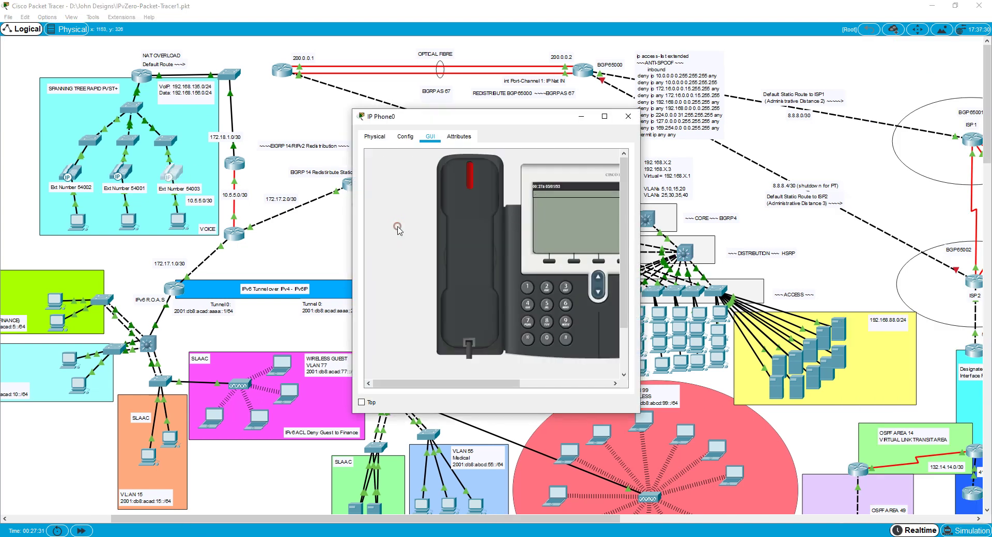
{"action": "left_click", "coordinate": [465, 239]}
{"action": "left_click", "coordinate": [546, 304]}
{"action": "left_click", "coordinate": [527, 304]}
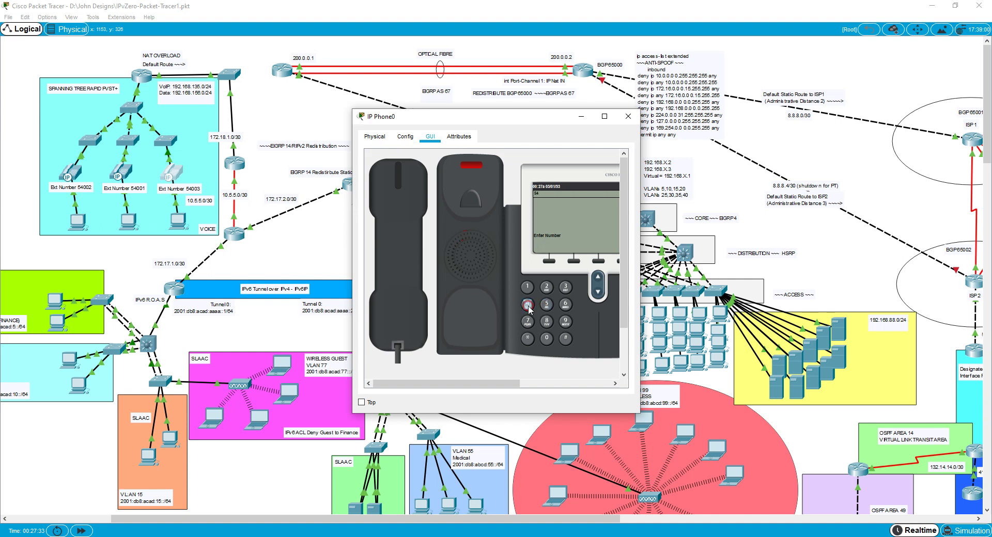
{"action": "left_click", "coordinate": [546, 338]}
{"action": "left_click", "coordinate": [546, 337]}
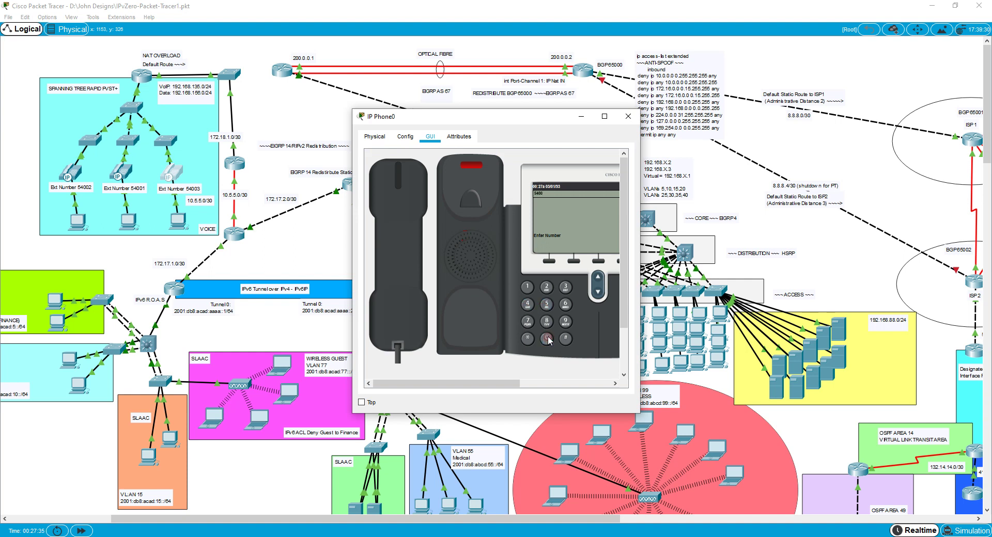
{"action": "left_click", "coordinate": [546, 288]}
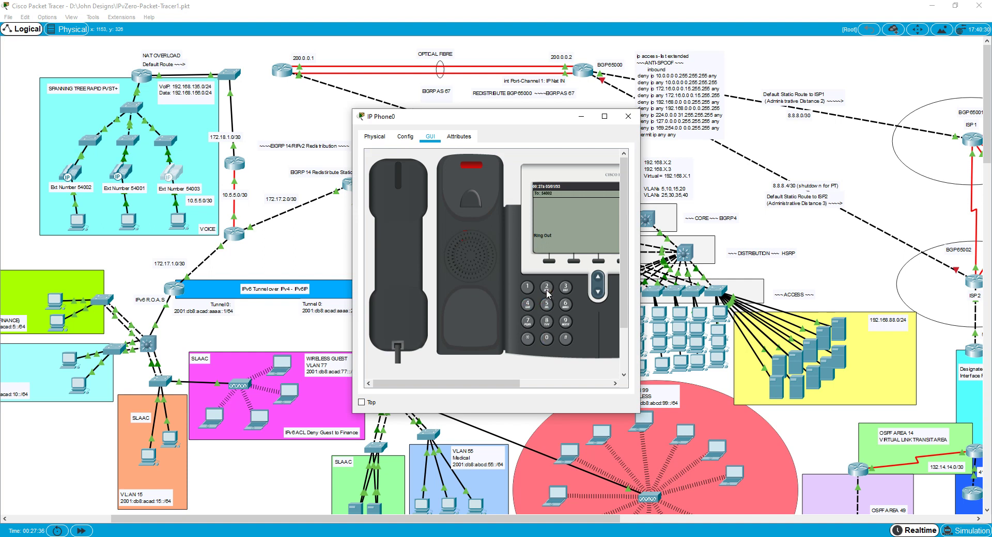
Answer the call on the 54002 phone, then hang up and close it.
{"action": "left_click", "coordinate": [69, 176]}
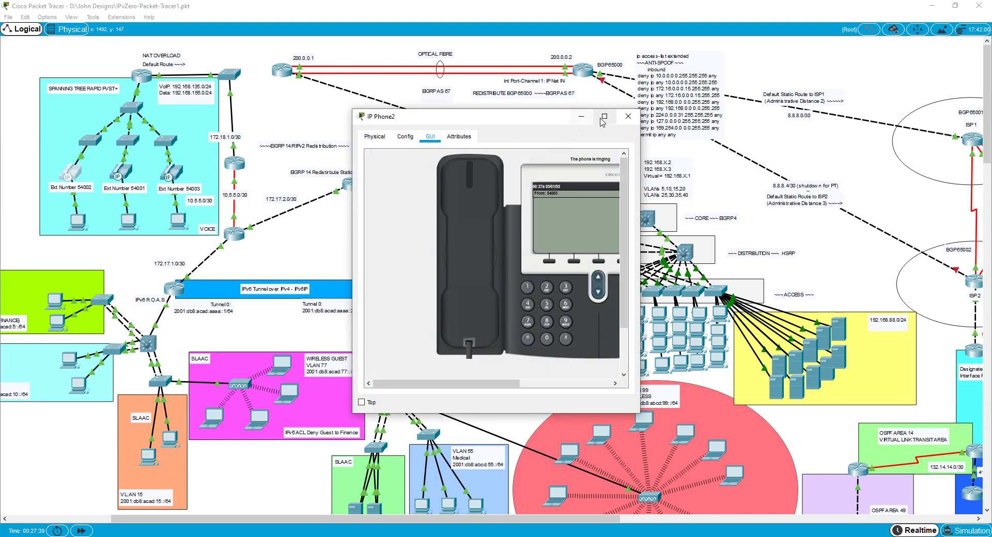
{"action": "left_click", "coordinate": [602, 117]}
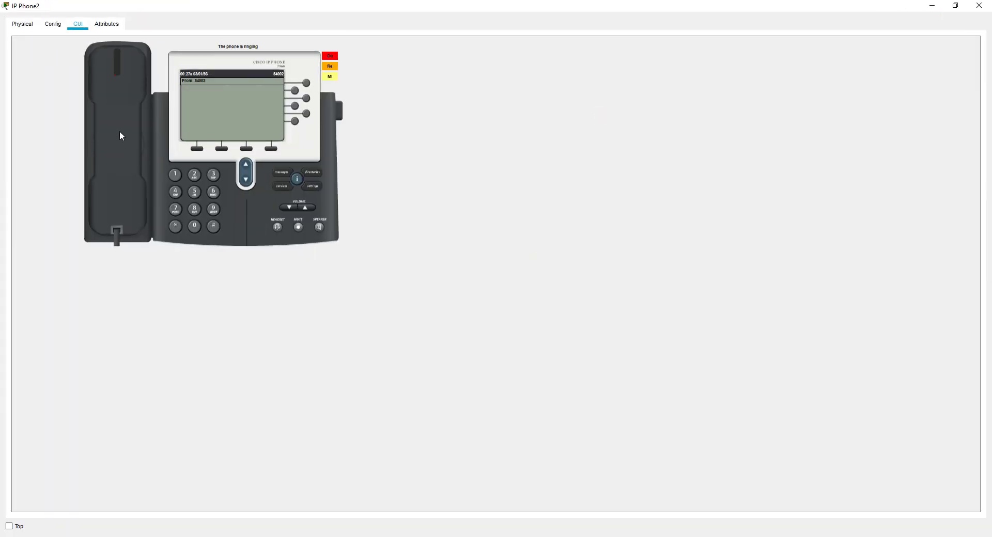
{"action": "left_click", "coordinate": [120, 133]}
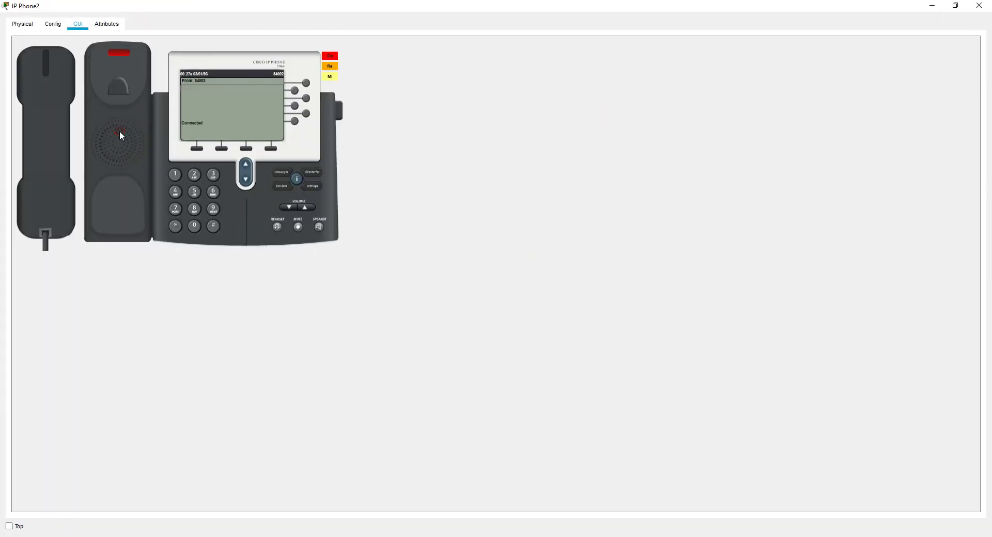
{"action": "left_click", "coordinate": [55, 132]}
{"action": "left_click", "coordinate": [978, 5]}
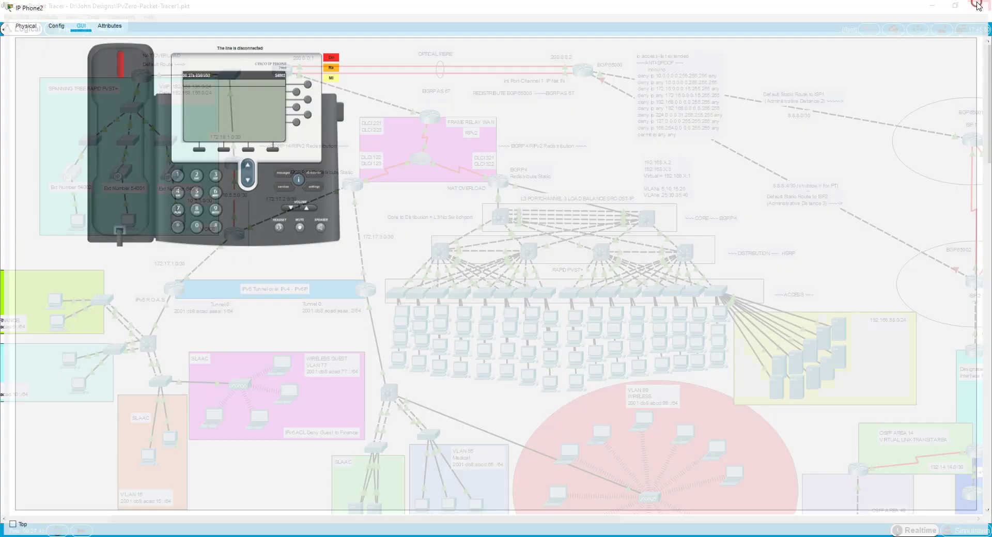